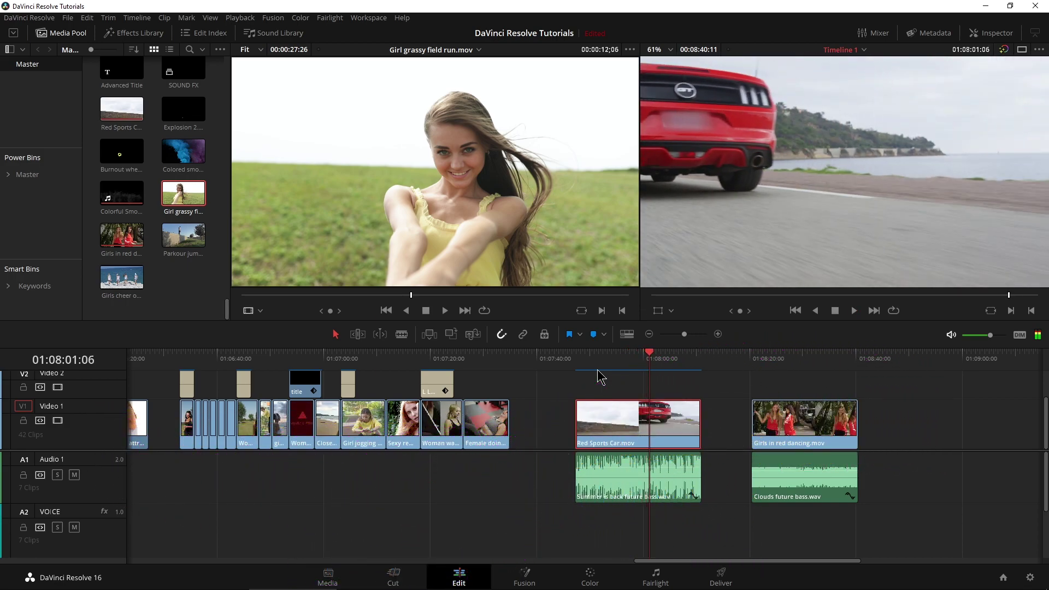
On the Color page, delete all nodes of the Red Sports Car clip and add one new serial node.
drag(616, 319, 598, 289)
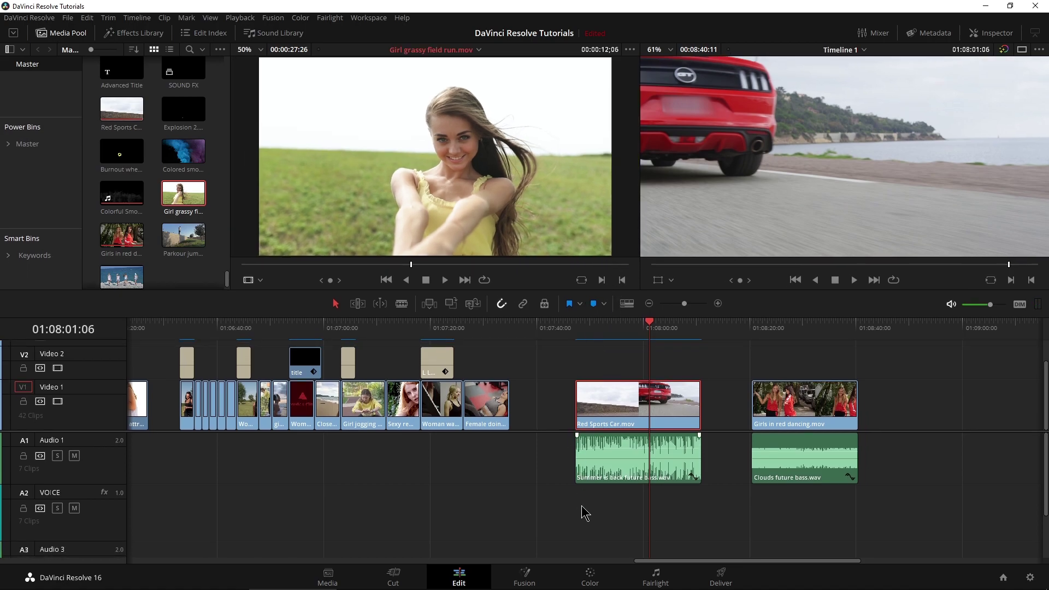
click(591, 577)
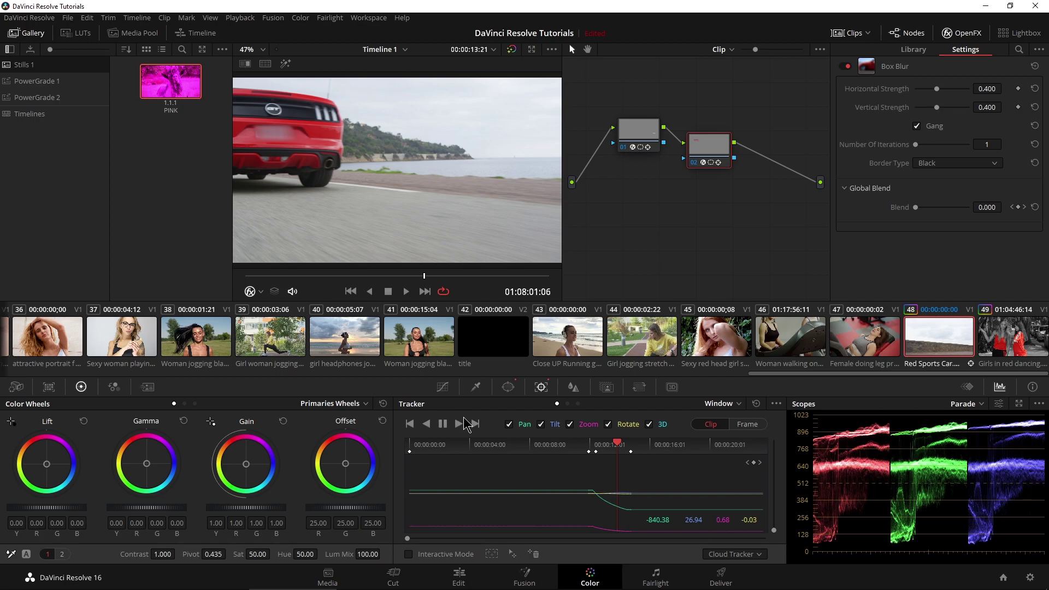
click(960, 34)
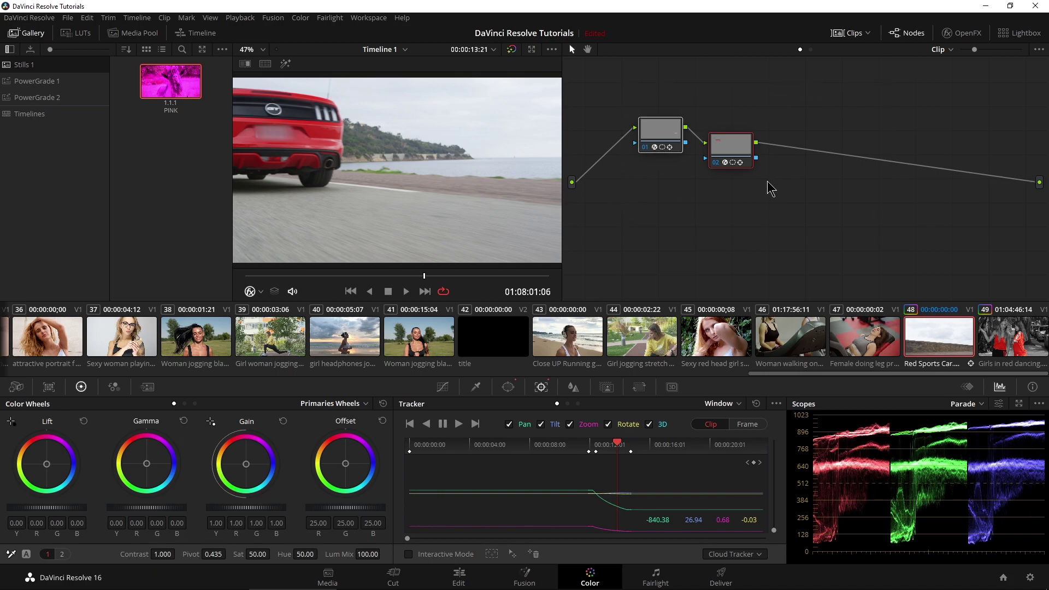
key(ctrl+a)
key(Delete)
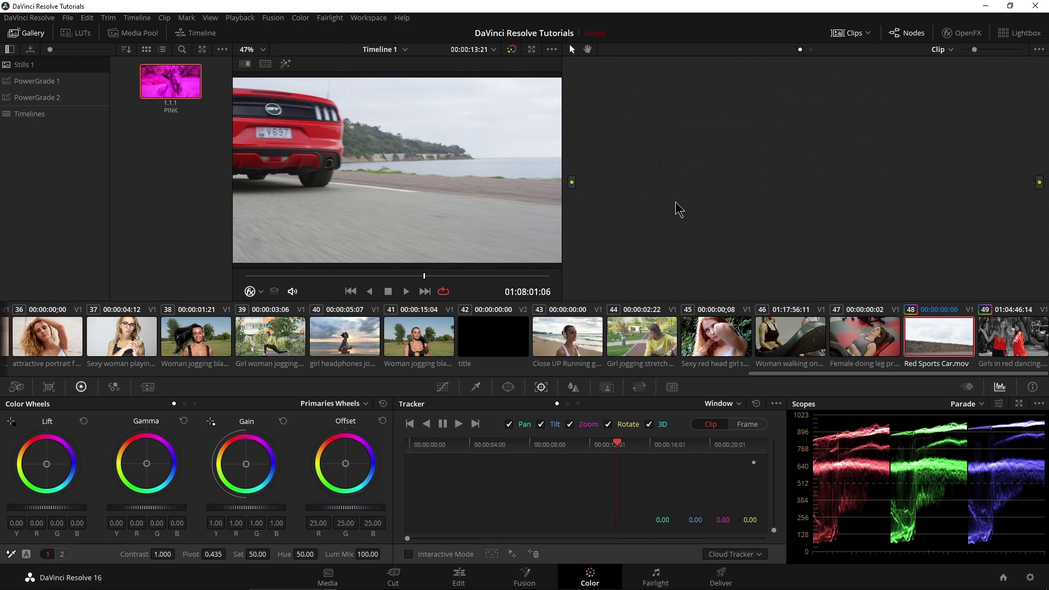
key(alt+s)
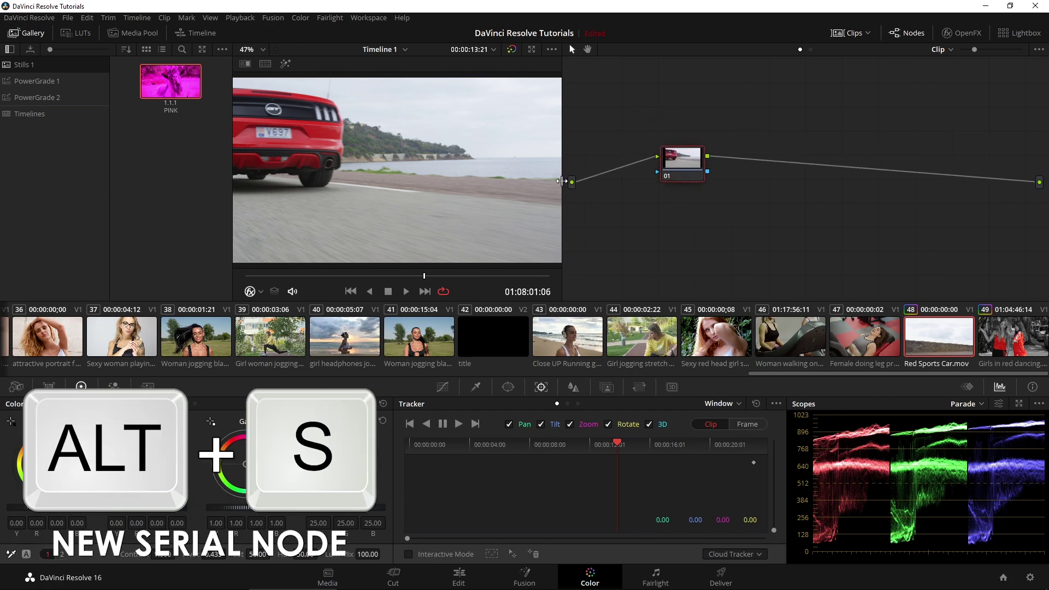
drag(562, 182, 771, 181)
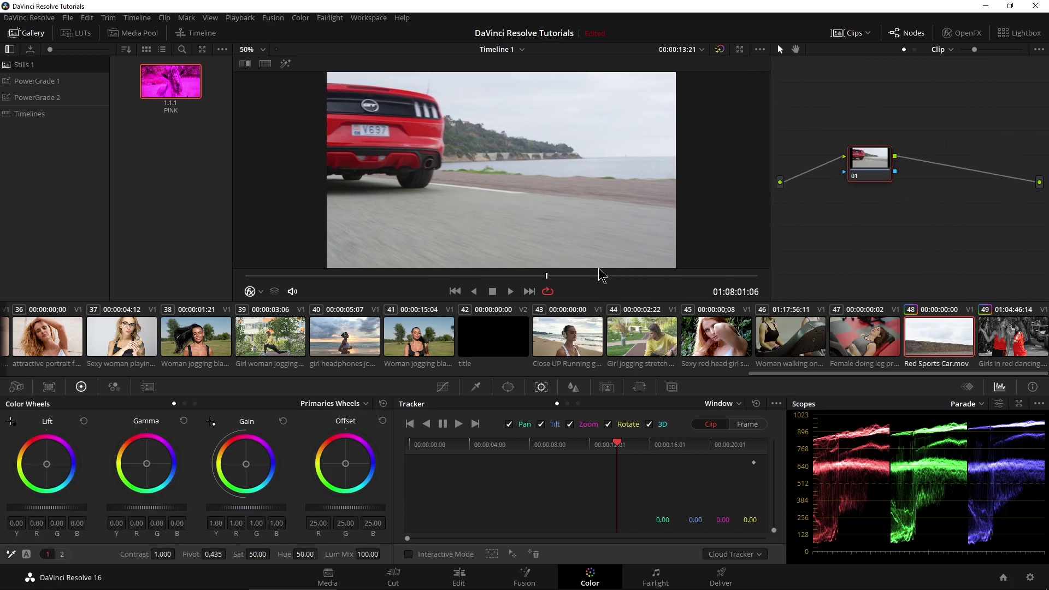
Go to the frame at 01:07:53:01, where the front licence plate shows, and add a linear power window.
drag(437, 276, 369, 276)
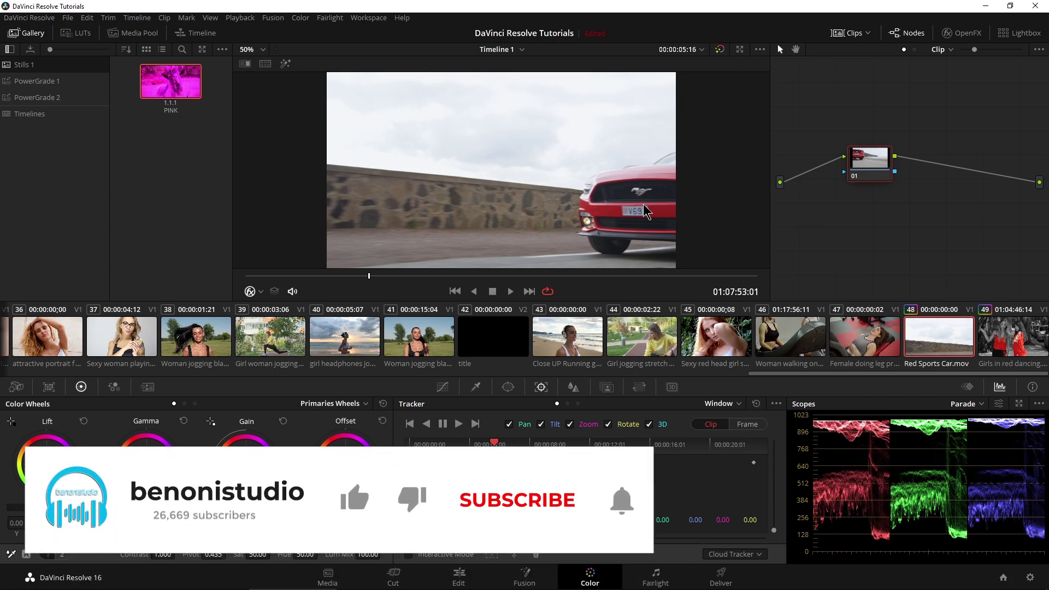
scroll(646, 240, up, 1)
scroll(646, 241, up, 2)
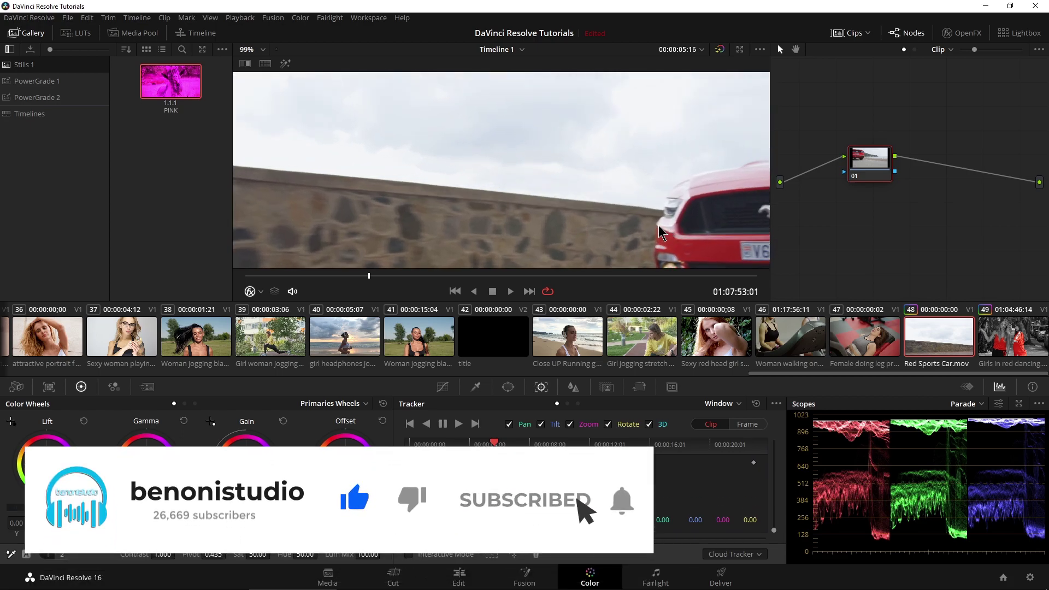
scroll(682, 225, up, 2)
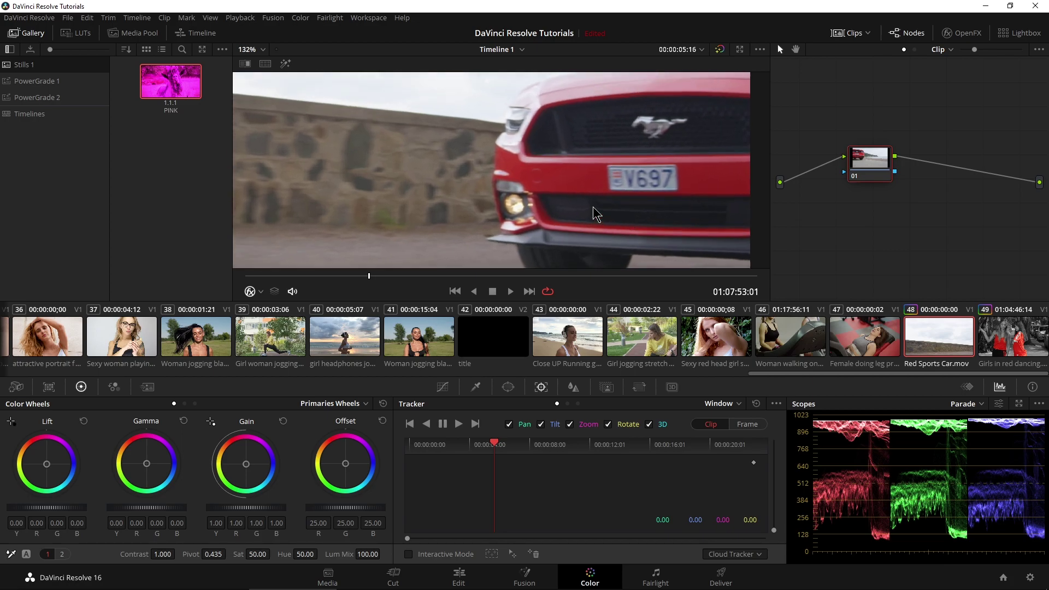
scroll(626, 205, up, 2)
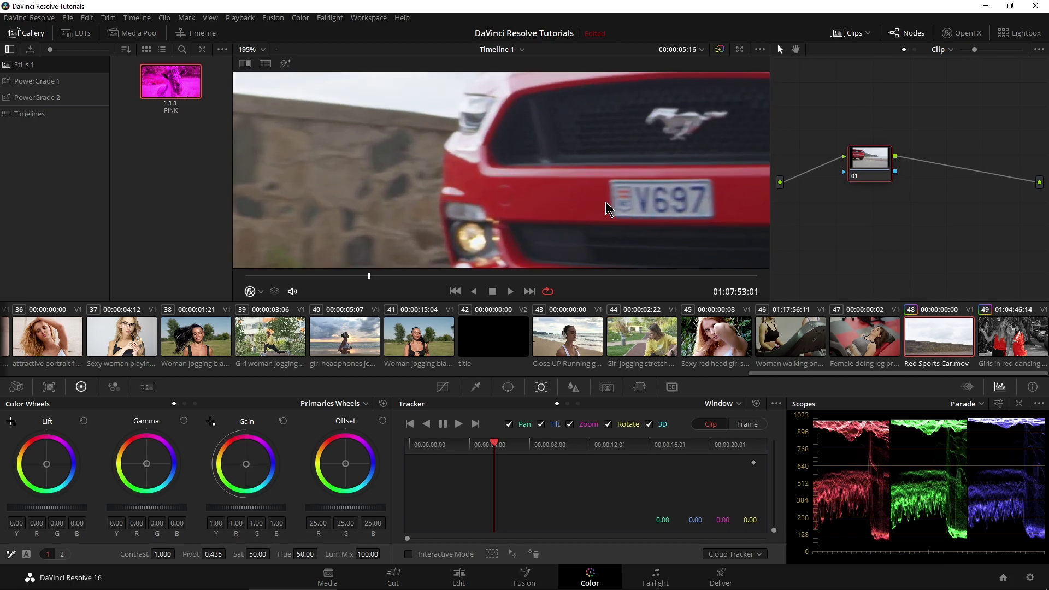
drag(631, 196, 629, 196)
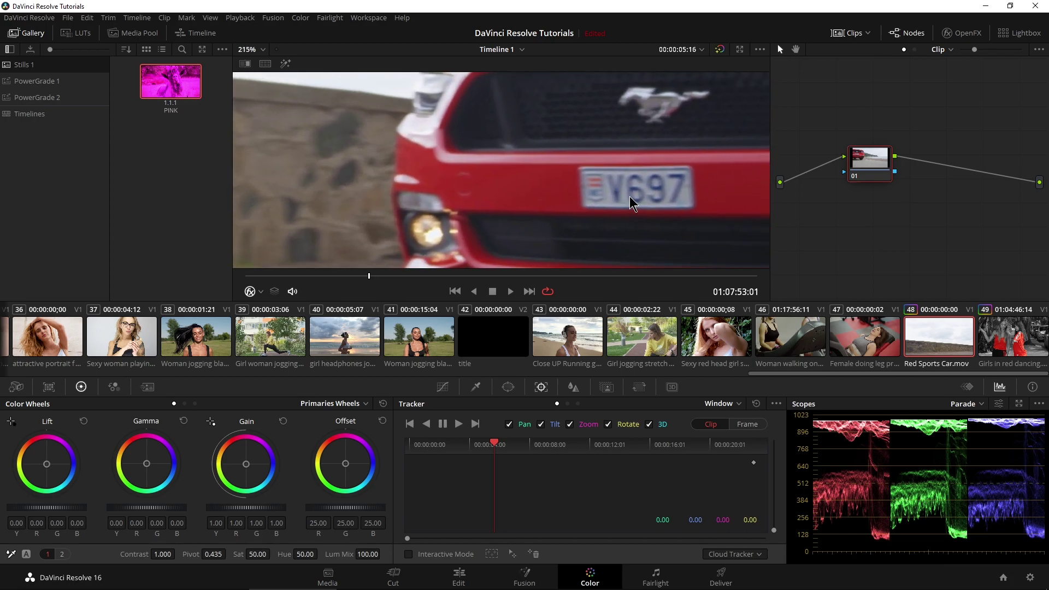
click(507, 389)
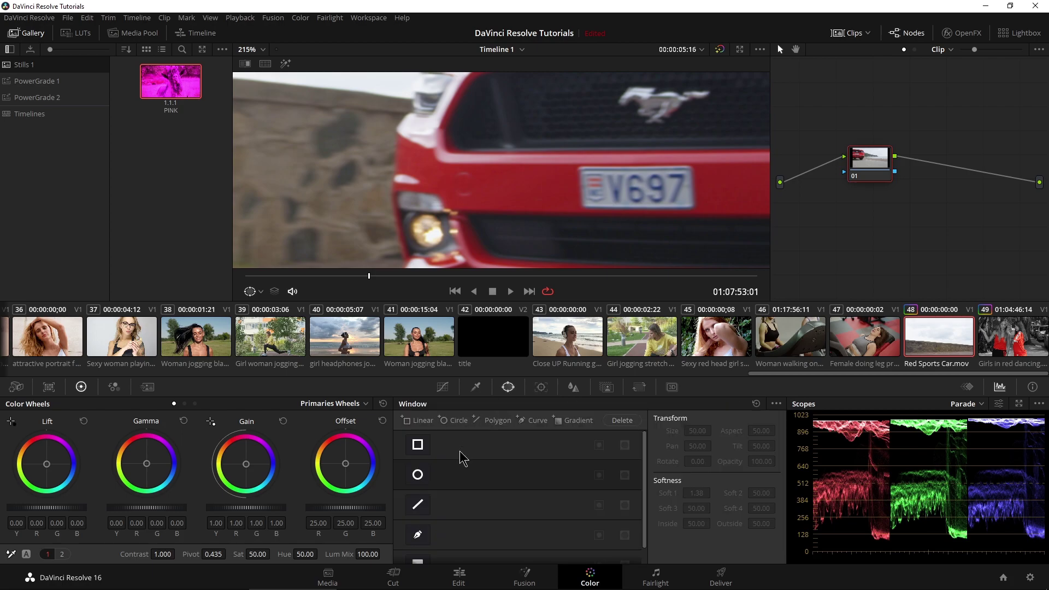
click(418, 454)
Move the linear window over the car's front licence plate and shrink it roughly to the plate's size.
scroll(345, 245, down, 3)
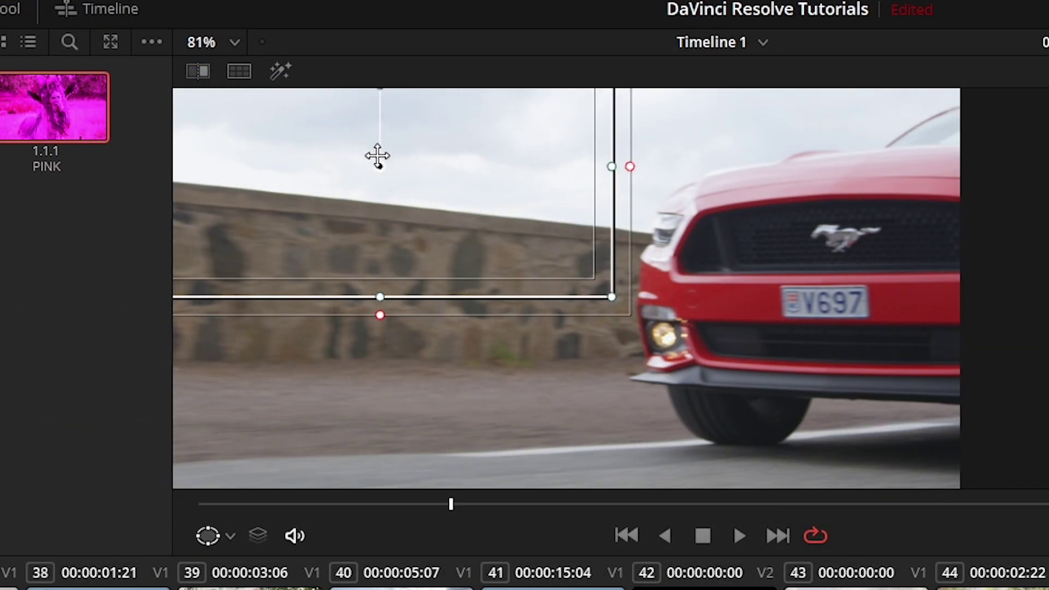
drag(374, 157, 829, 295)
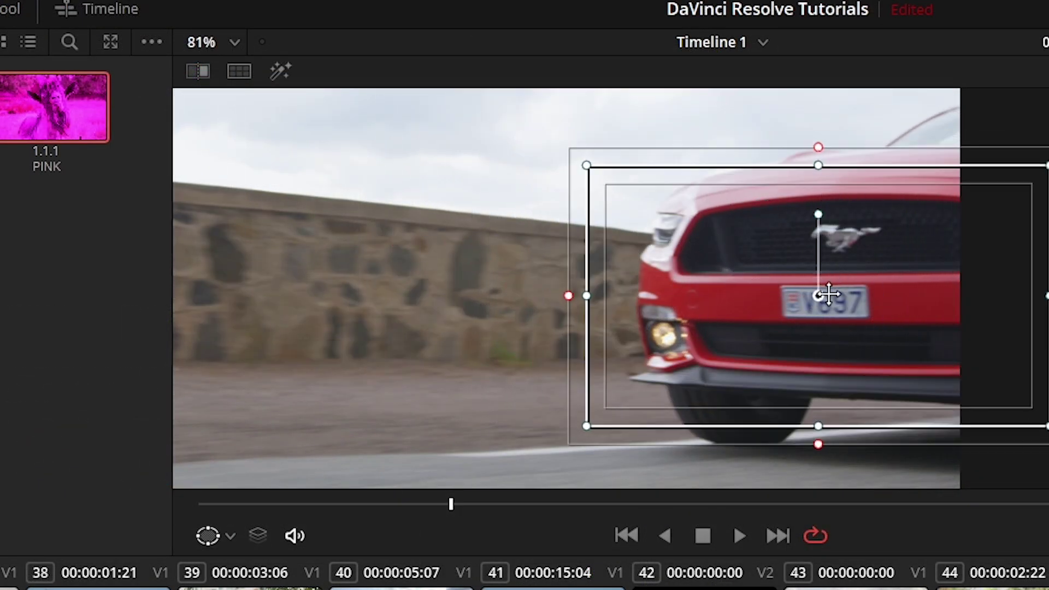
scroll(828, 295, up, 2)
drag(532, 116, 792, 261)
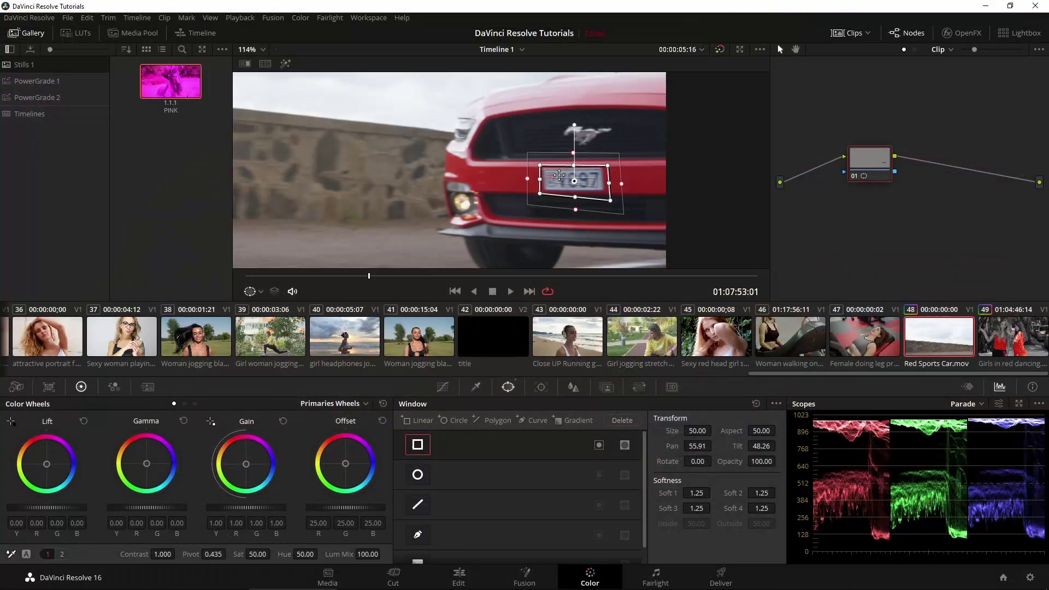
In the full-screen viewer, fit the window's four corners closely to the corners of the licence plate.
key(shift+f)
scroll(278, 246, up, 8)
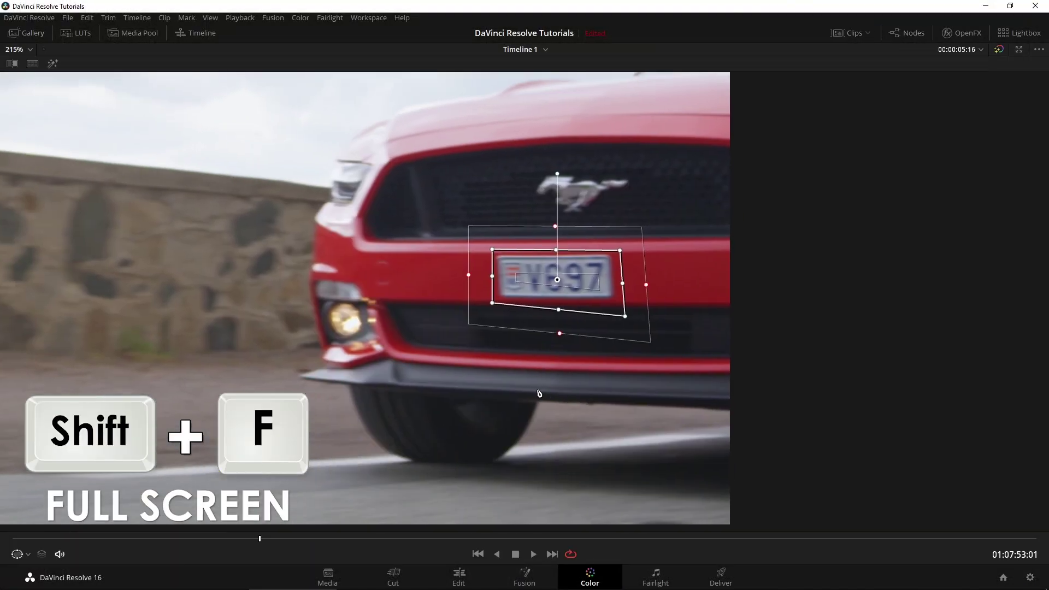
scroll(479, 376, up, 1)
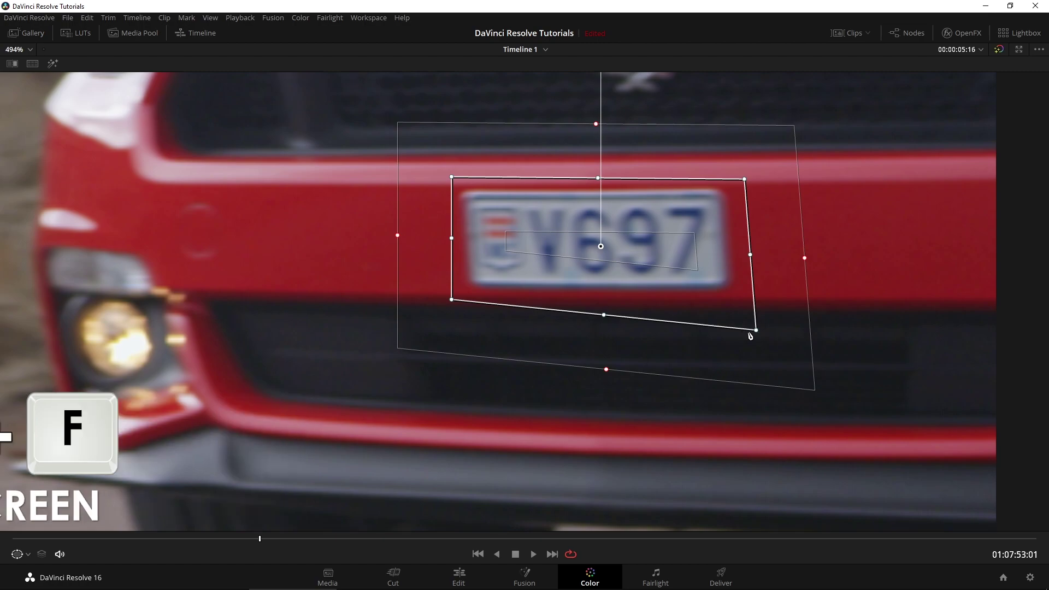
drag(736, 335, 731, 289)
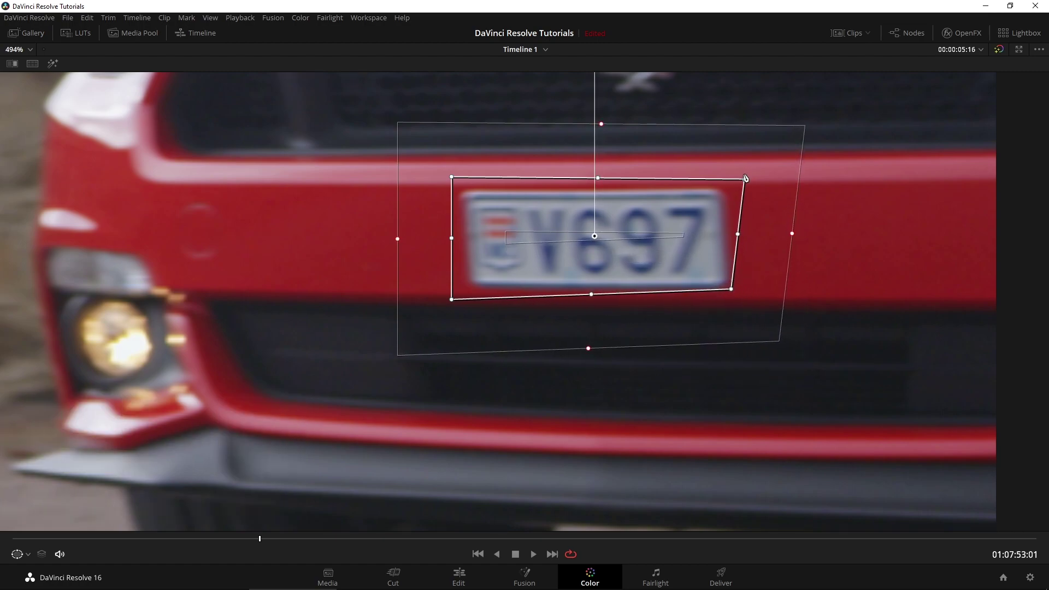
drag(744, 181, 727, 187)
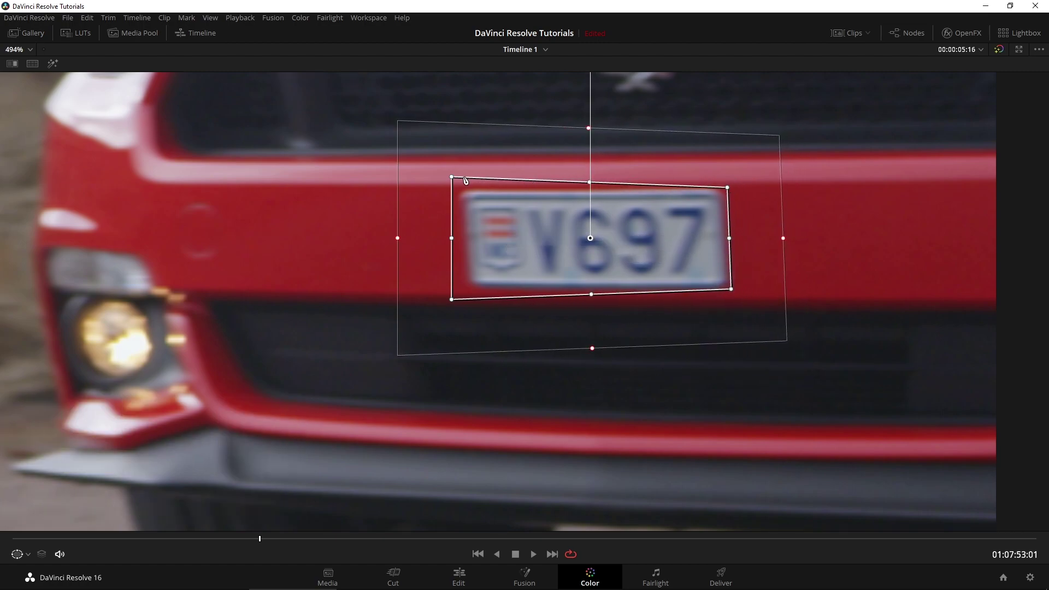
drag(452, 178, 459, 191)
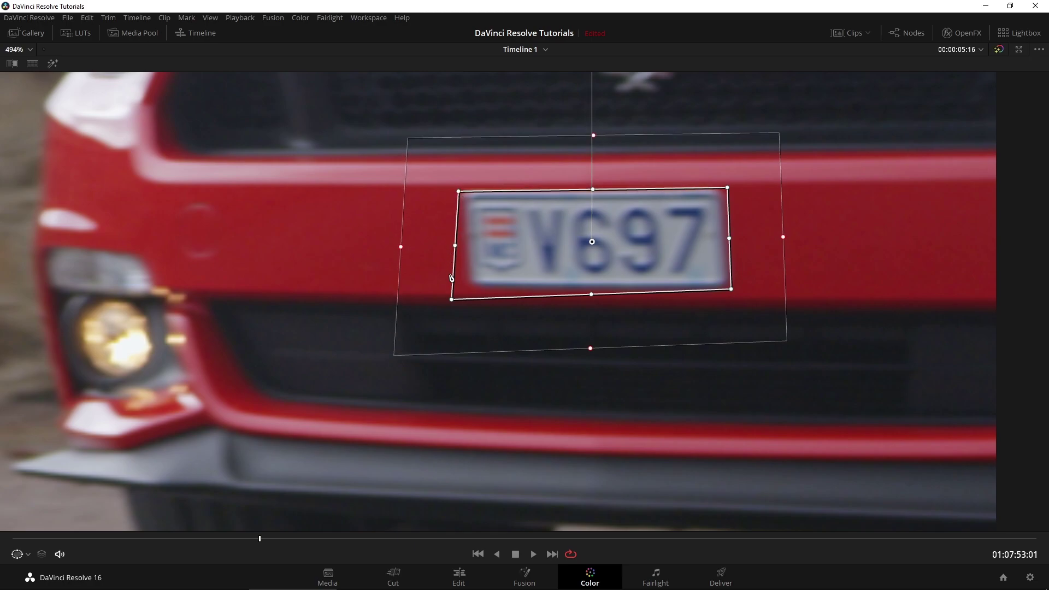
drag(453, 299, 469, 285)
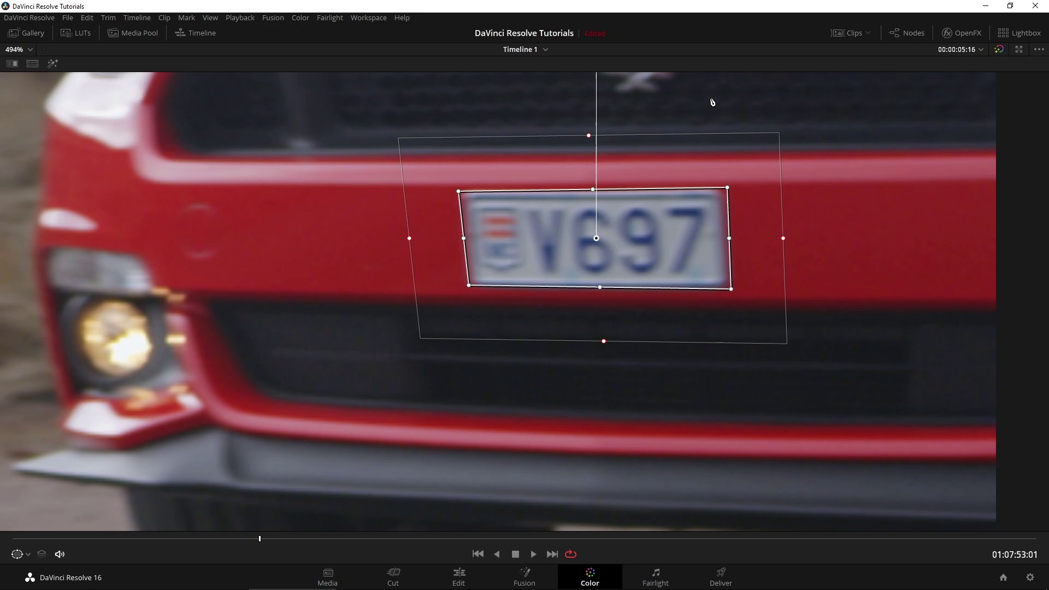
Reduce the window's edge softness to about 0.40, 0.73, 0.34 and 0.41 for Soft 1 to 4, and leave full screen.
drag(590, 139, 589, 162)
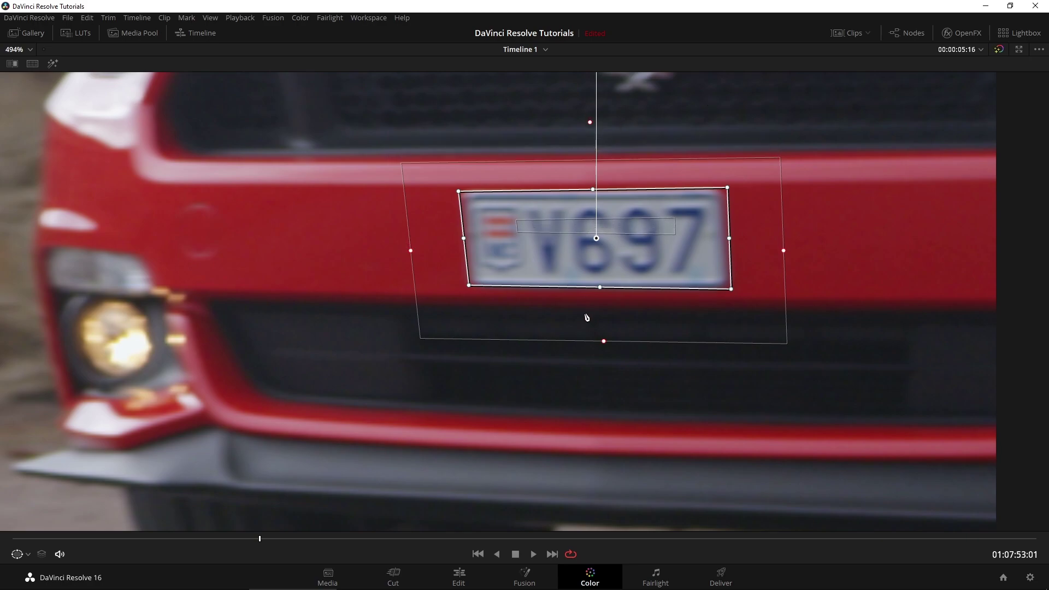
drag(604, 342, 607, 304)
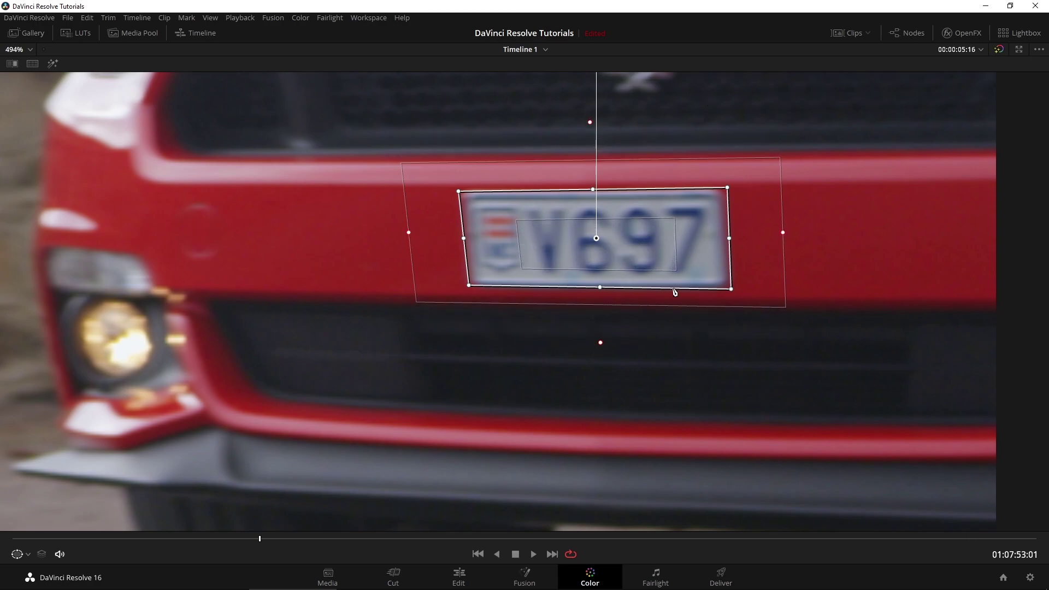
drag(785, 234, 744, 232)
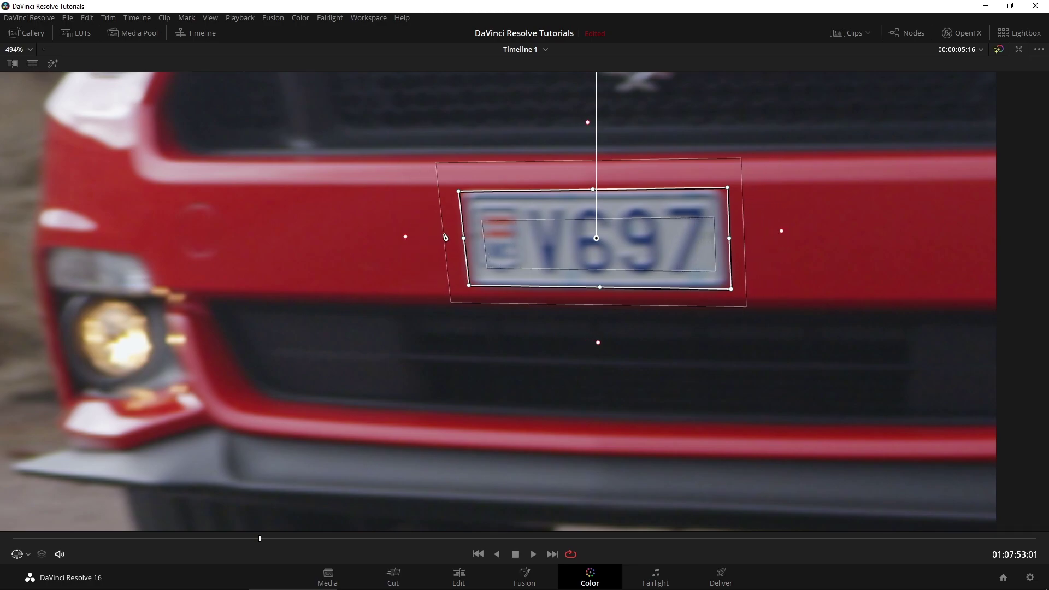
drag(588, 122, 591, 162)
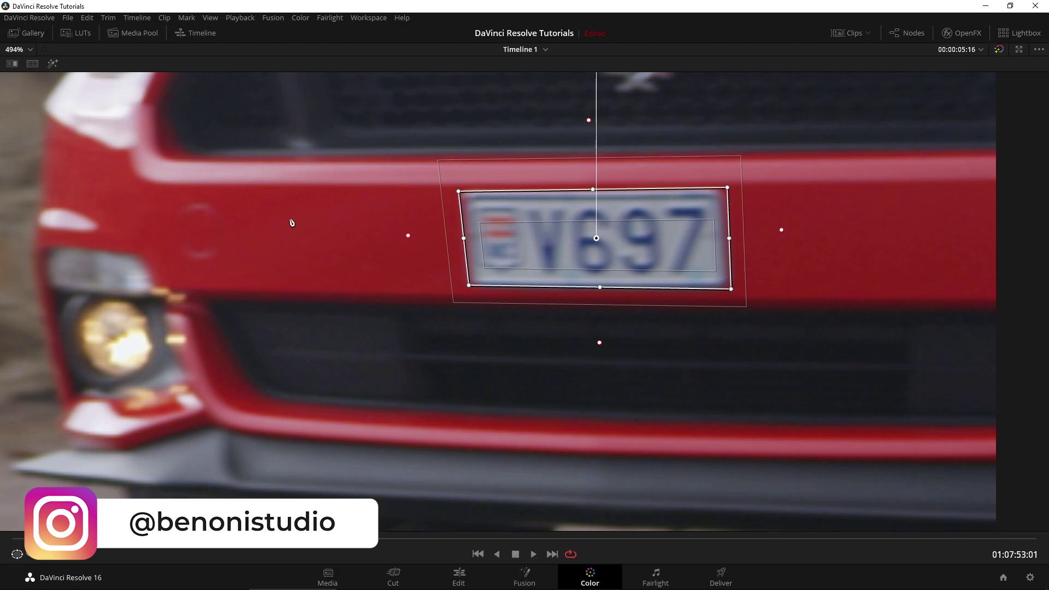
key(alt+f)
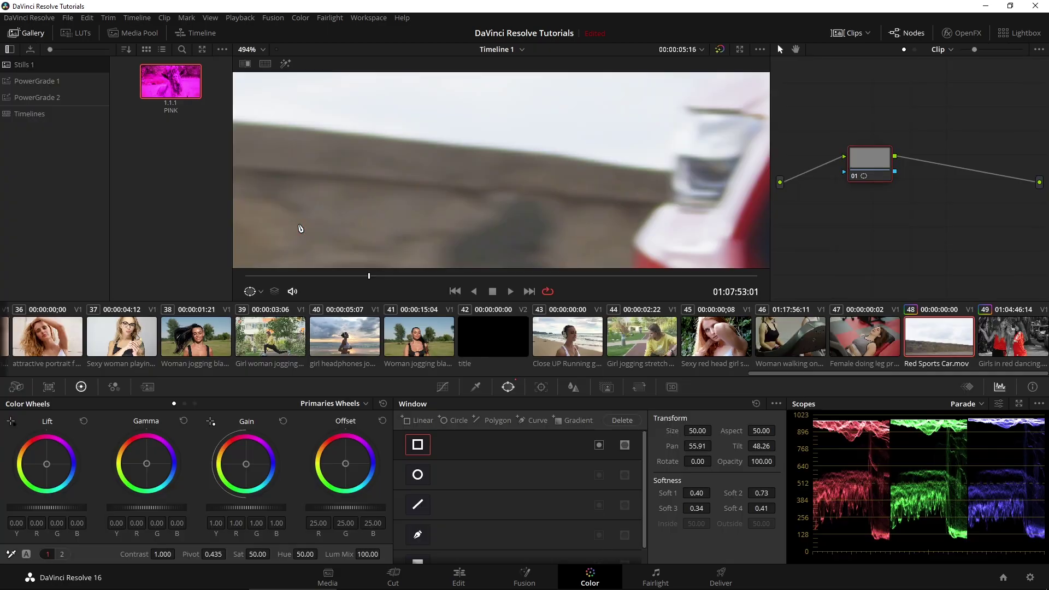
Play the clip to check the window's position against the moving plate, and return to the frame at 01:07:53:01.
scroll(345, 153, down, 3)
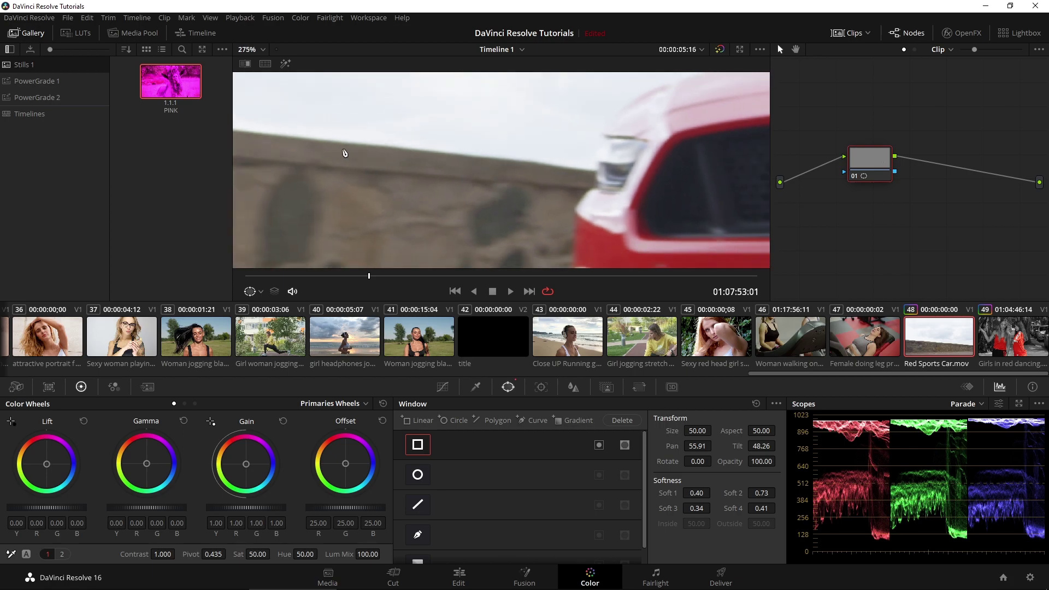
click(262, 50)
click(247, 92)
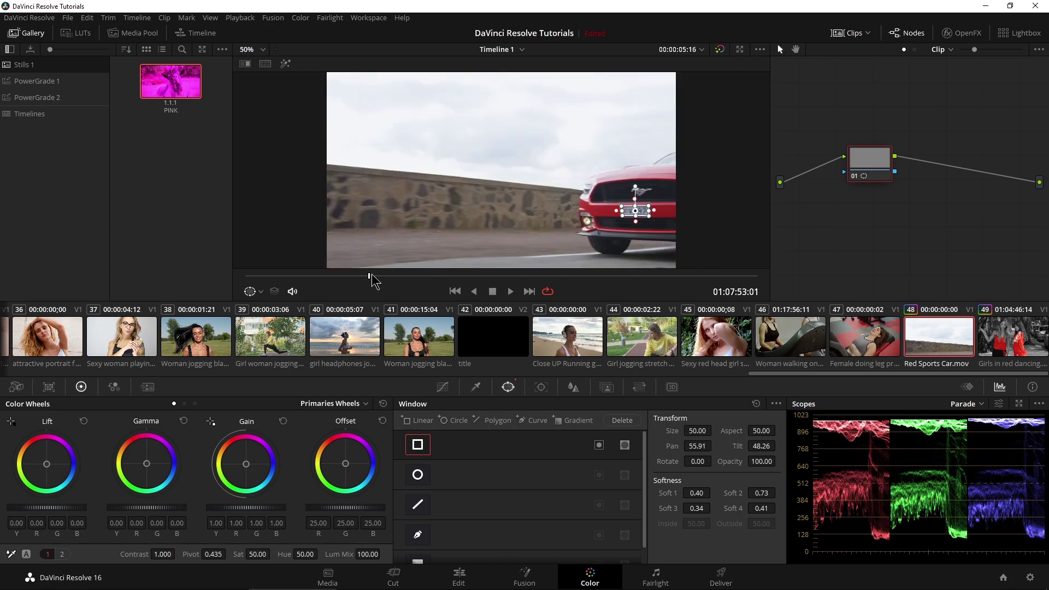
scroll(447, 189, up, 4)
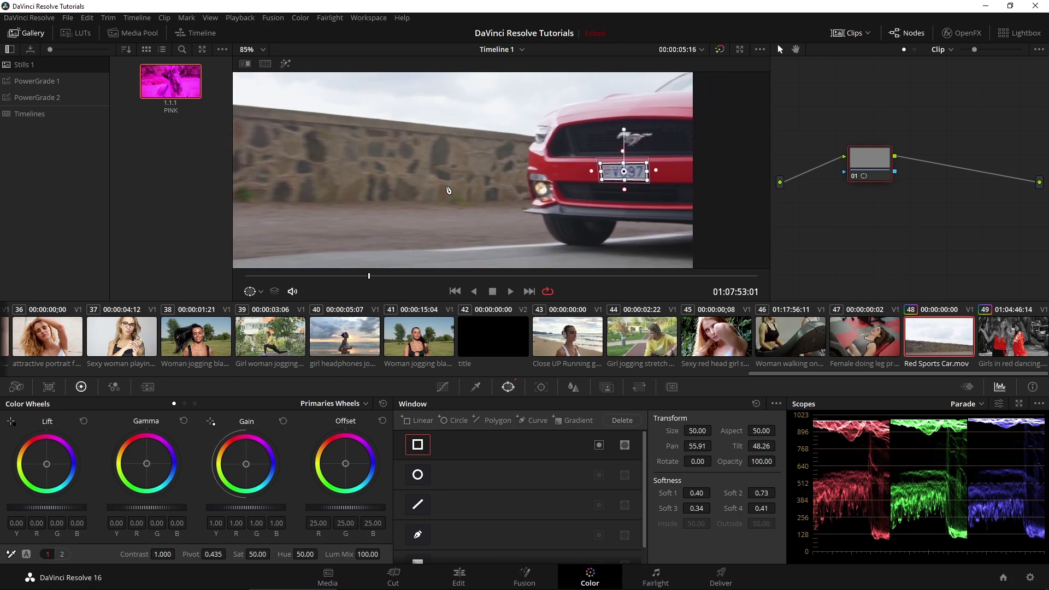
click(510, 292)
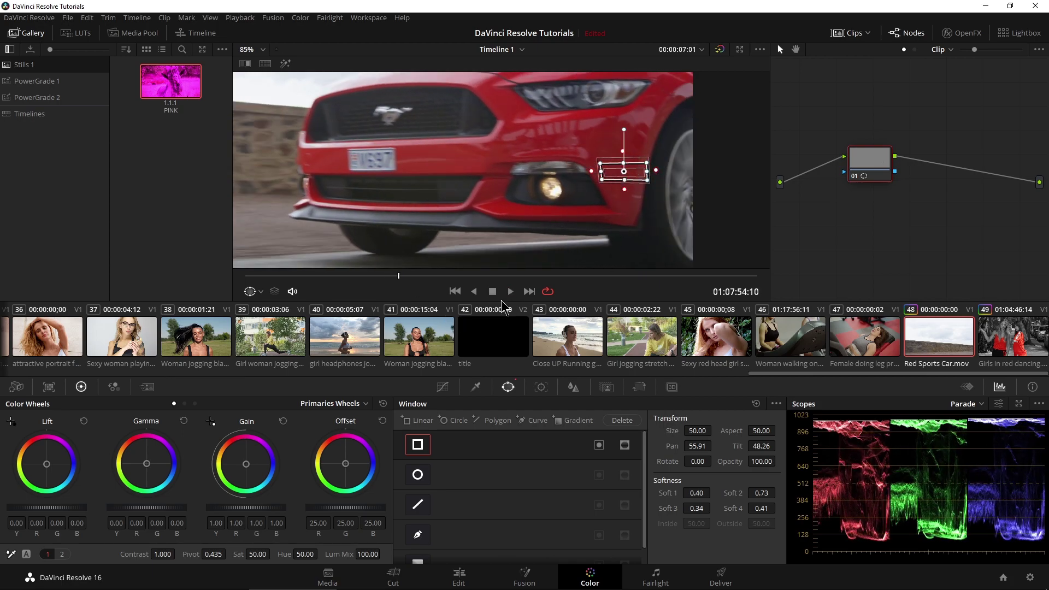
drag(396, 269, 369, 276)
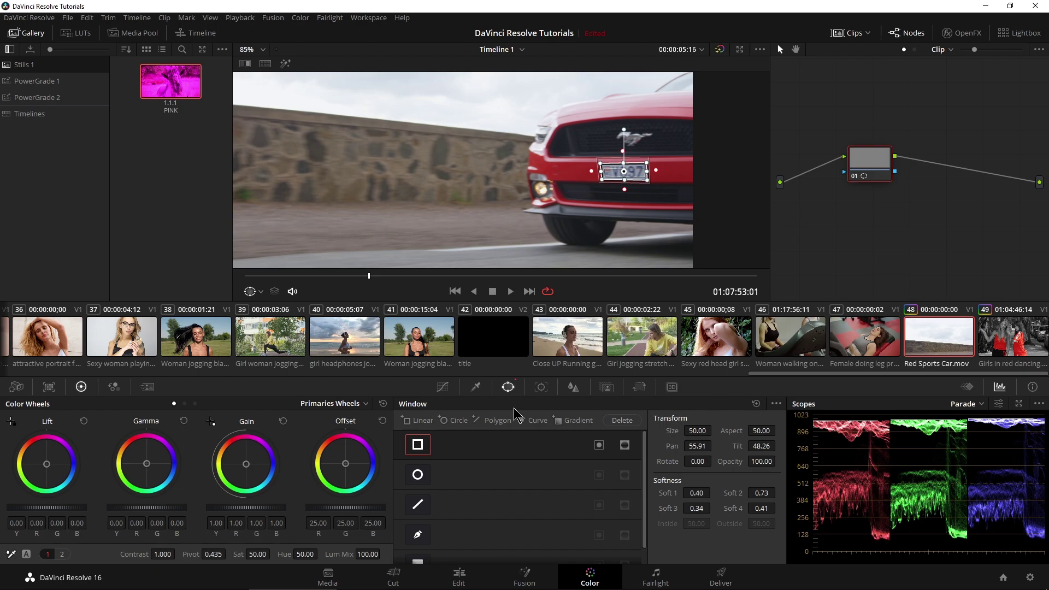
Track the window forward from 01:07:53:01 until the front licence plate leaves the frame.
click(540, 387)
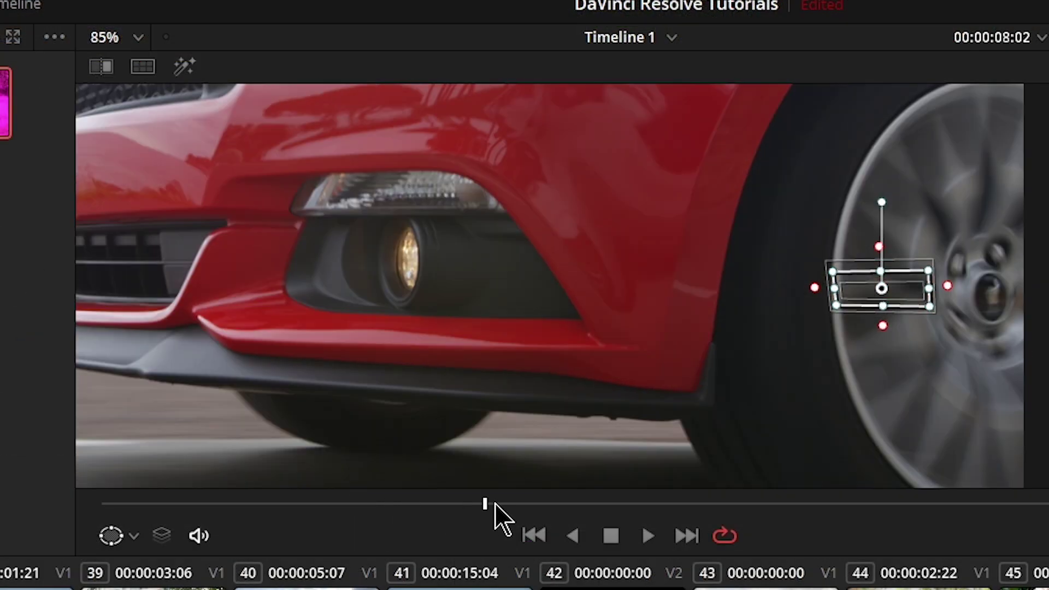
drag(494, 504, 356, 503)
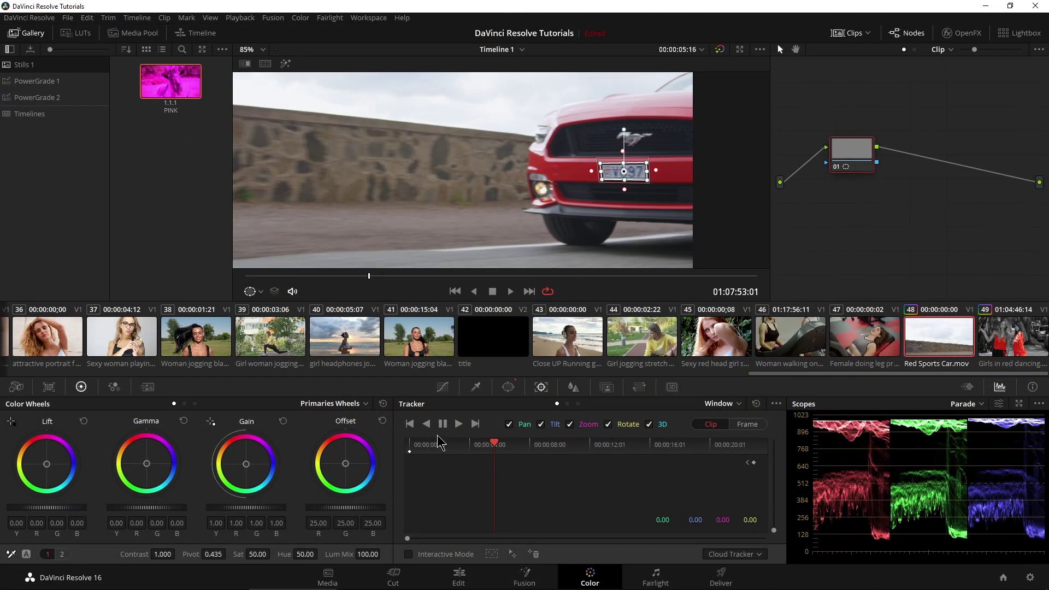
click(459, 425)
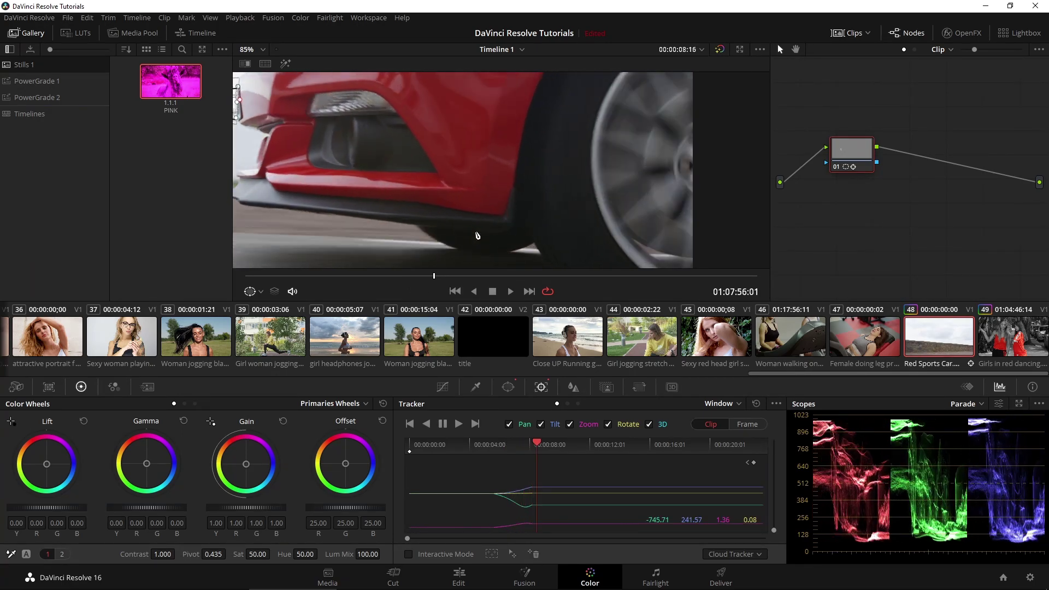
drag(417, 186, 583, 237)
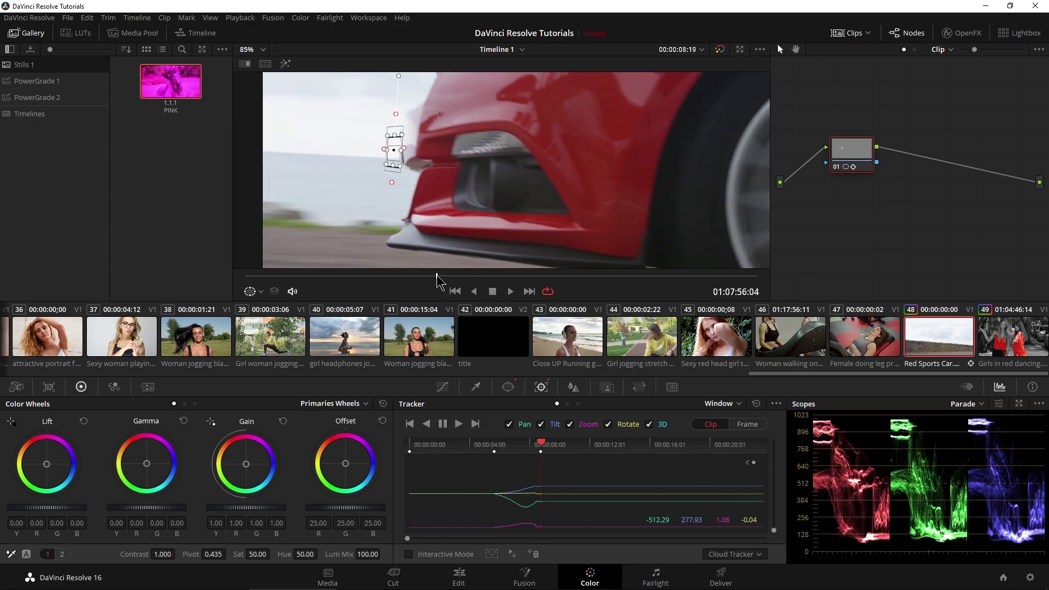
Track the window in reverse from about 01:07:53:02 back to 01:07:51:23, where the plate is out of frame.
drag(436, 275, 437, 279)
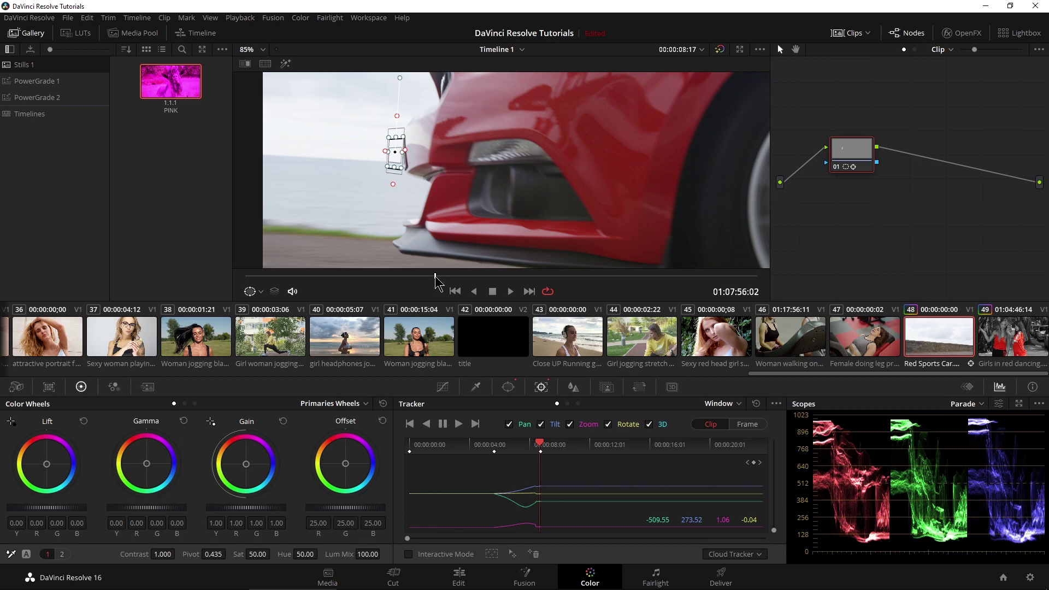
drag(437, 279, 418, 284)
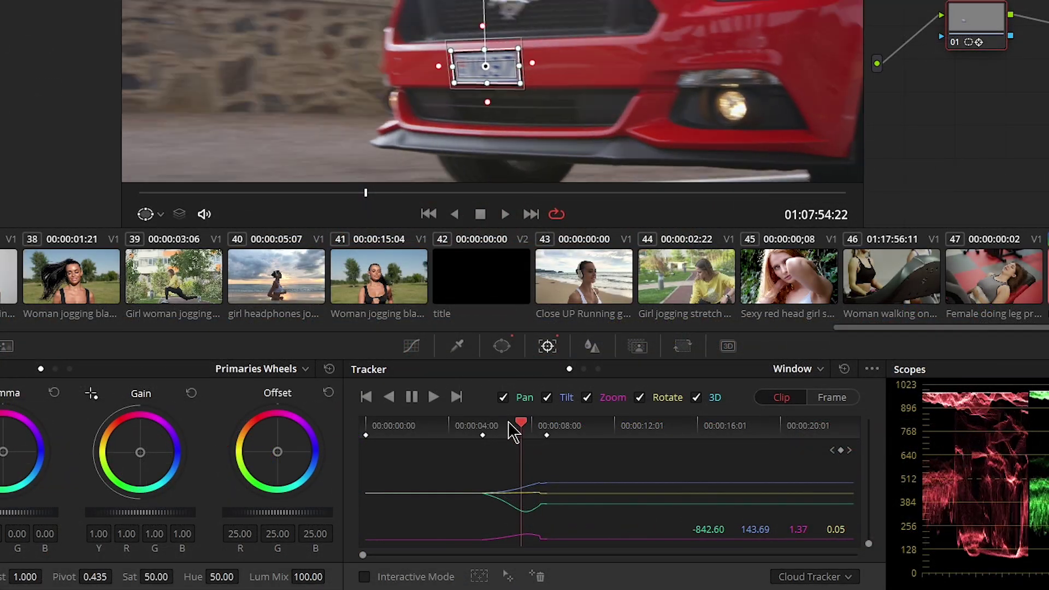
drag(515, 423, 484, 428)
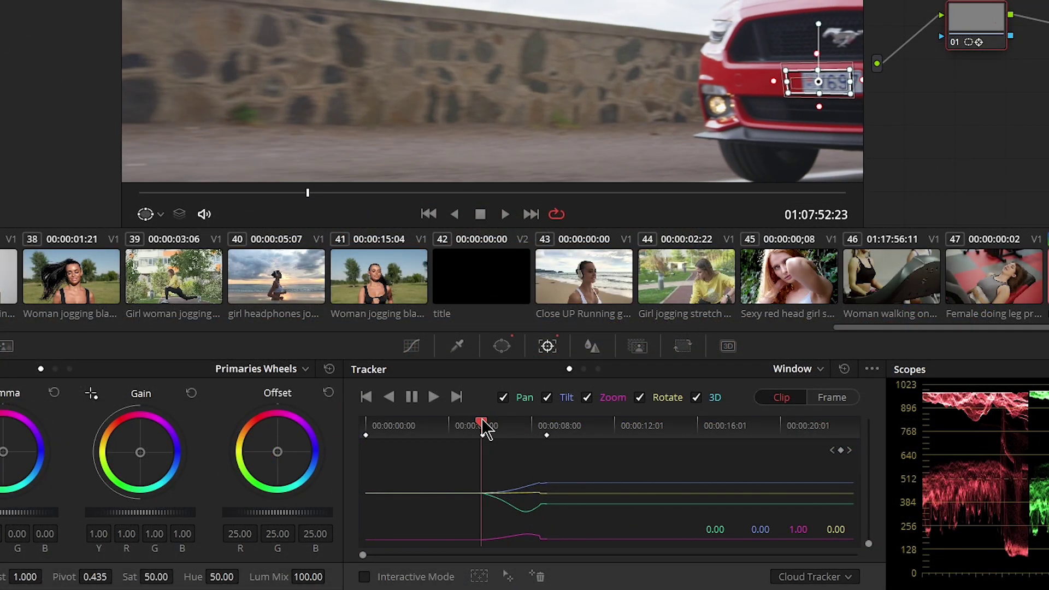
scroll(553, 97, down, 4)
drag(573, 93, 541, 101)
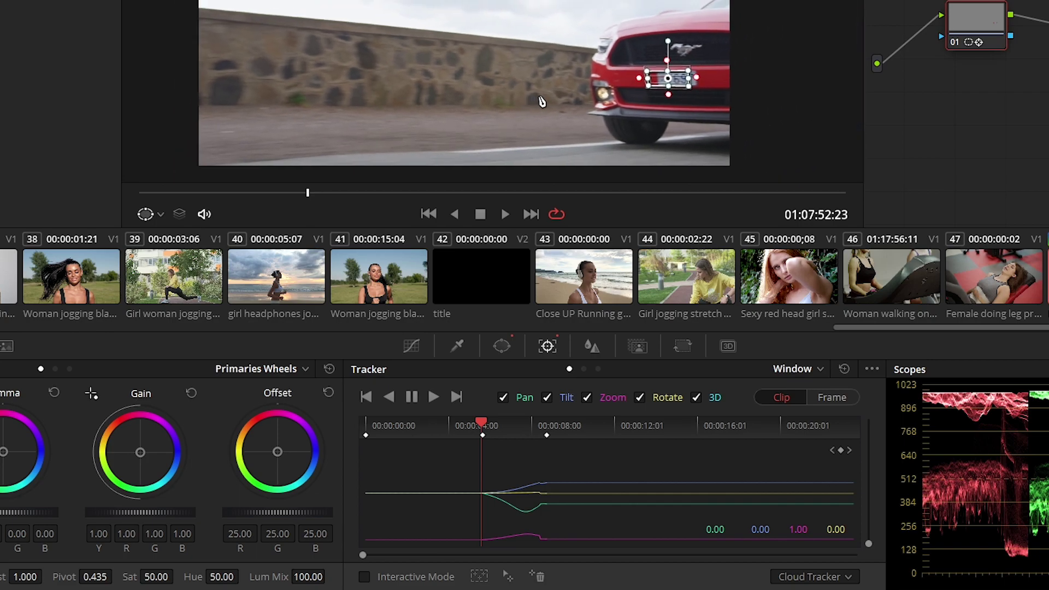
scroll(549, 107, up, 5)
scroll(417, 63, up, 4)
scroll(697, 110, down, 4)
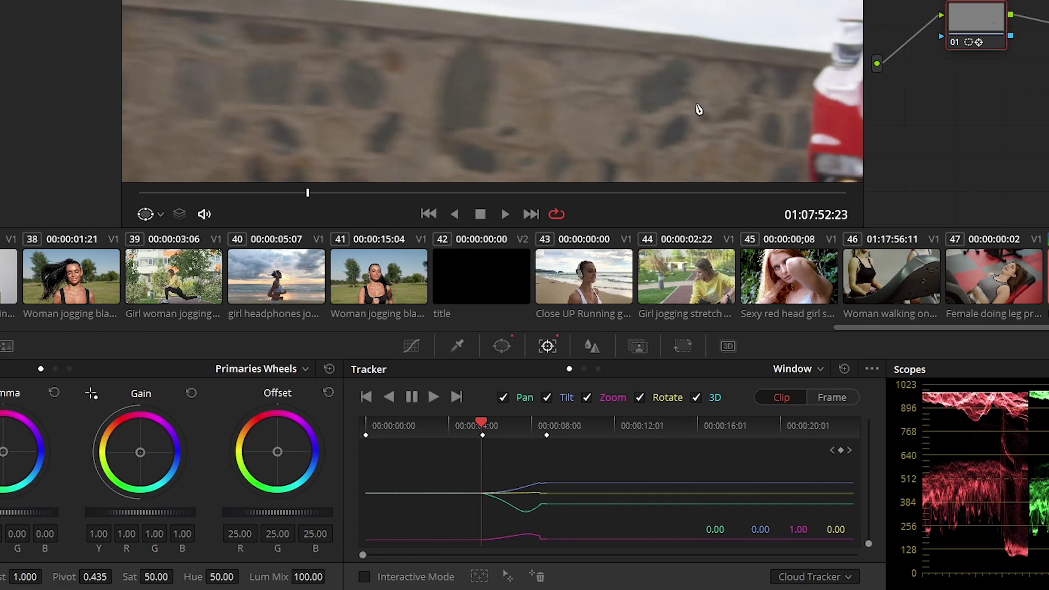
scroll(732, 98, up, 4)
drag(732, 98, 300, 35)
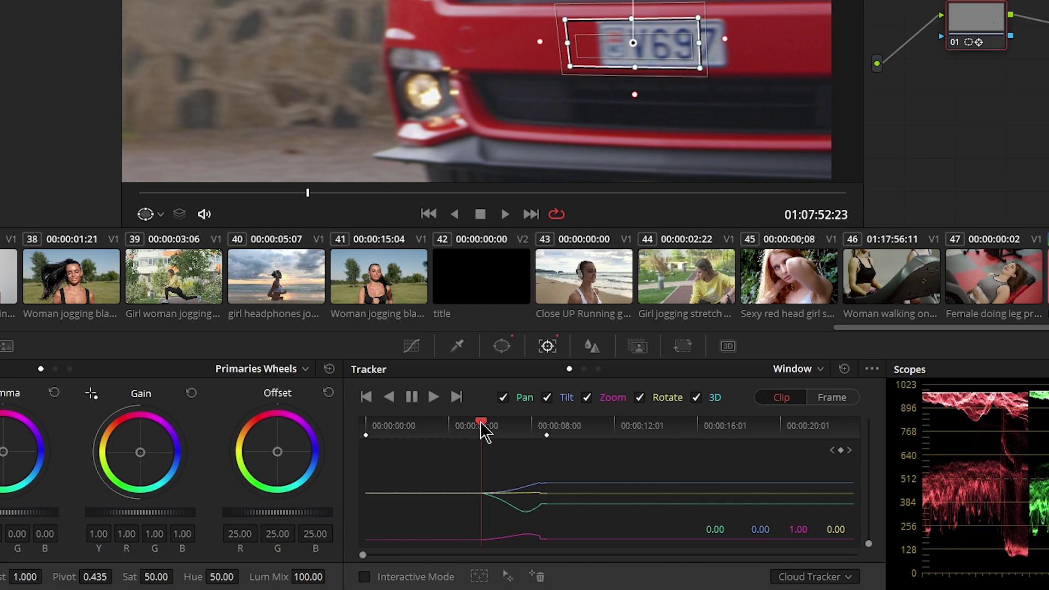
drag(481, 422, 487, 433)
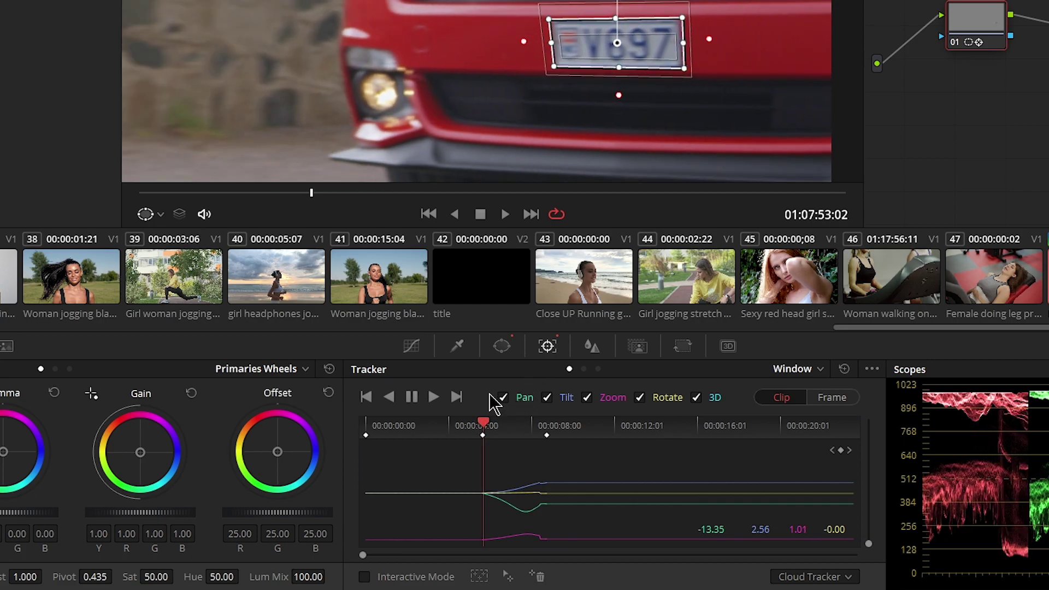
click(390, 397)
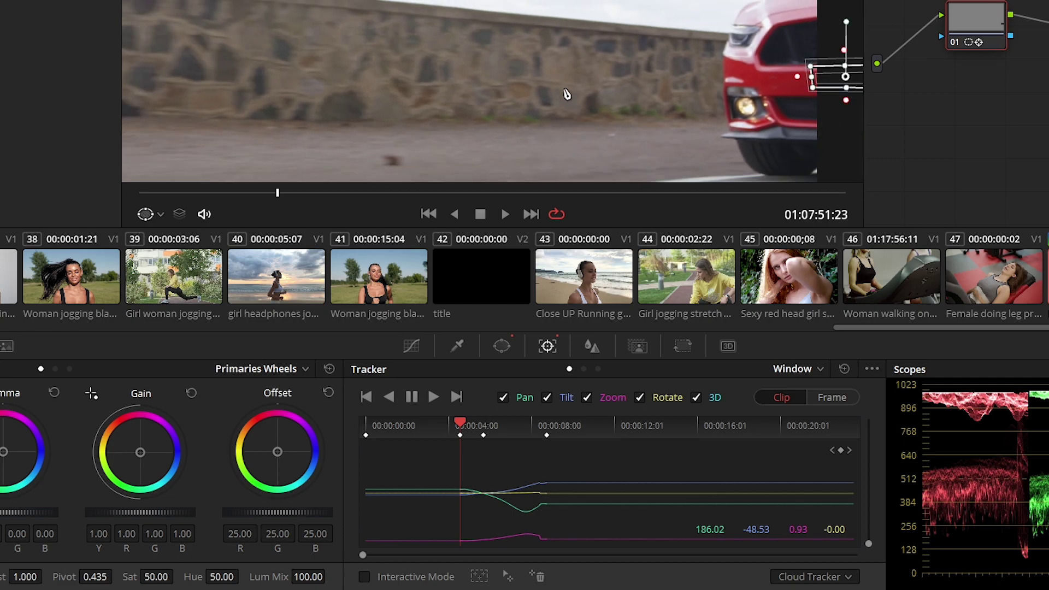
Play the clip to review the window's full track, and return to the frame at 01:07:53:01.
drag(397, 53, 484, 77)
scroll(484, 77, down, 2)
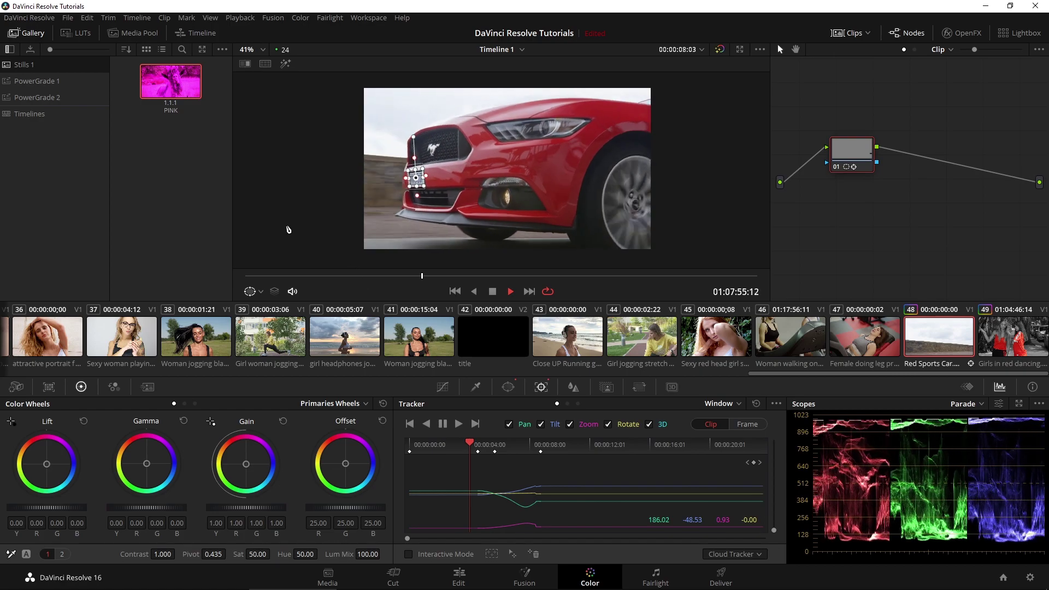
click(491, 291)
drag(475, 276, 369, 277)
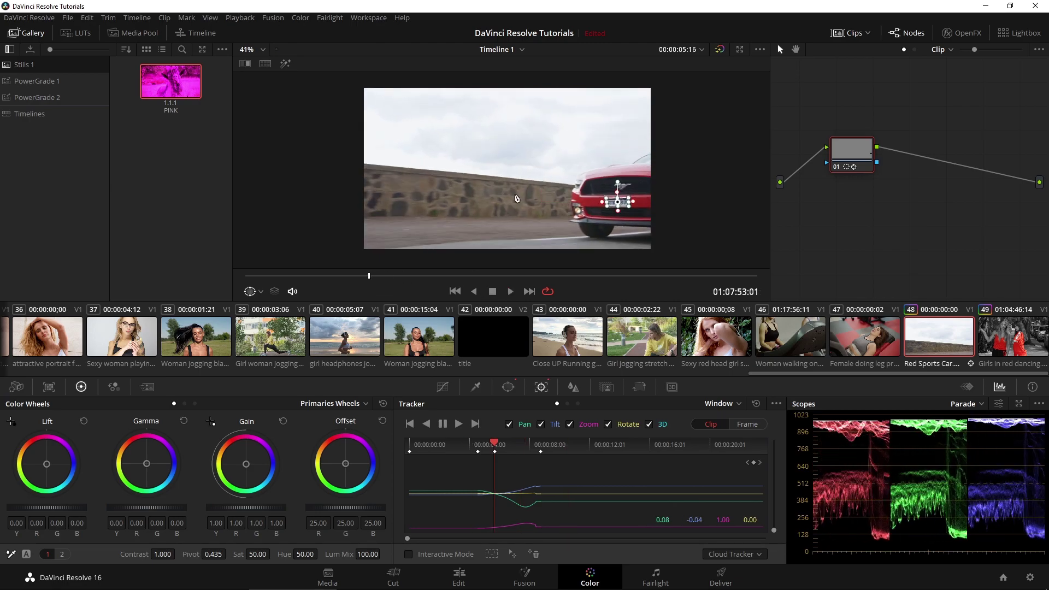
Apply the ResolveFX Box Blur effect to node 01, which holds the tracked licence plate window.
scroll(520, 201, up, 2)
drag(548, 197, 518, 193)
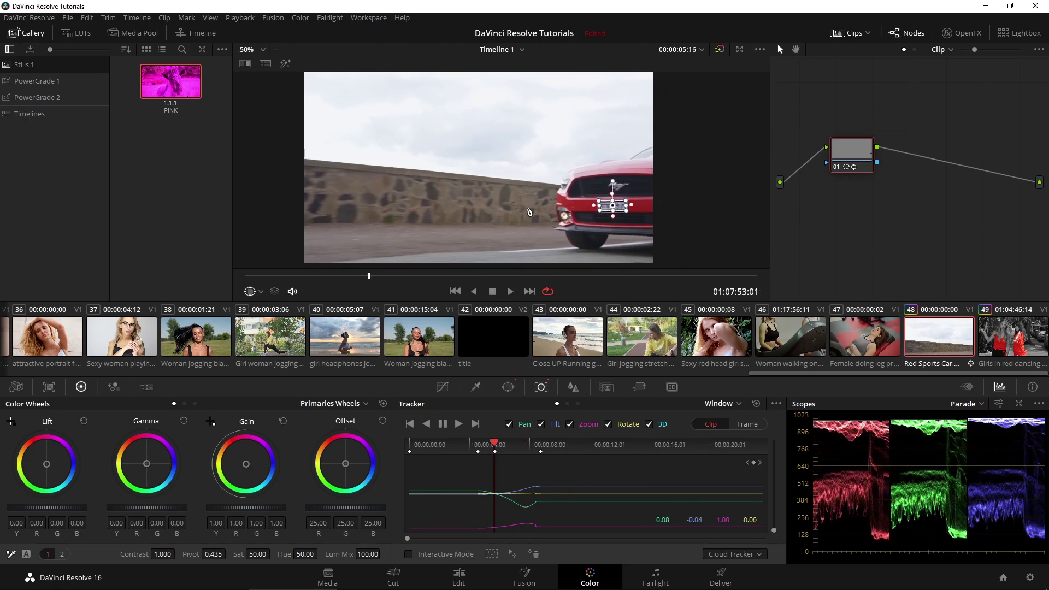
click(968, 35)
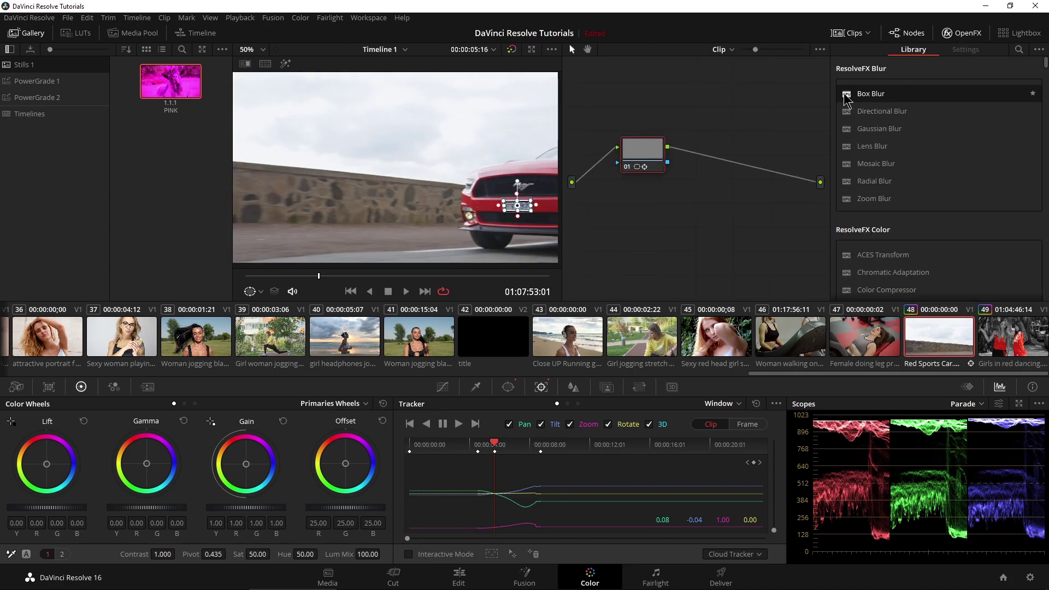
drag(846, 98, 646, 160)
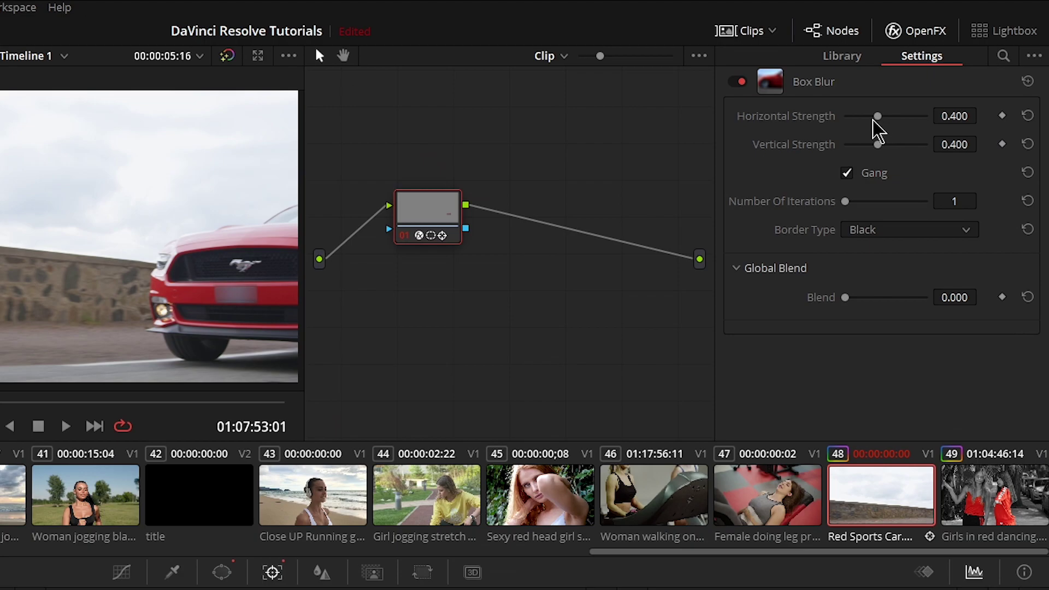
Reduce the Box Blur's ganged horizontal and vertical strength to 0.317.
scroll(511, 216, up, 3)
drag(522, 200, 423, 164)
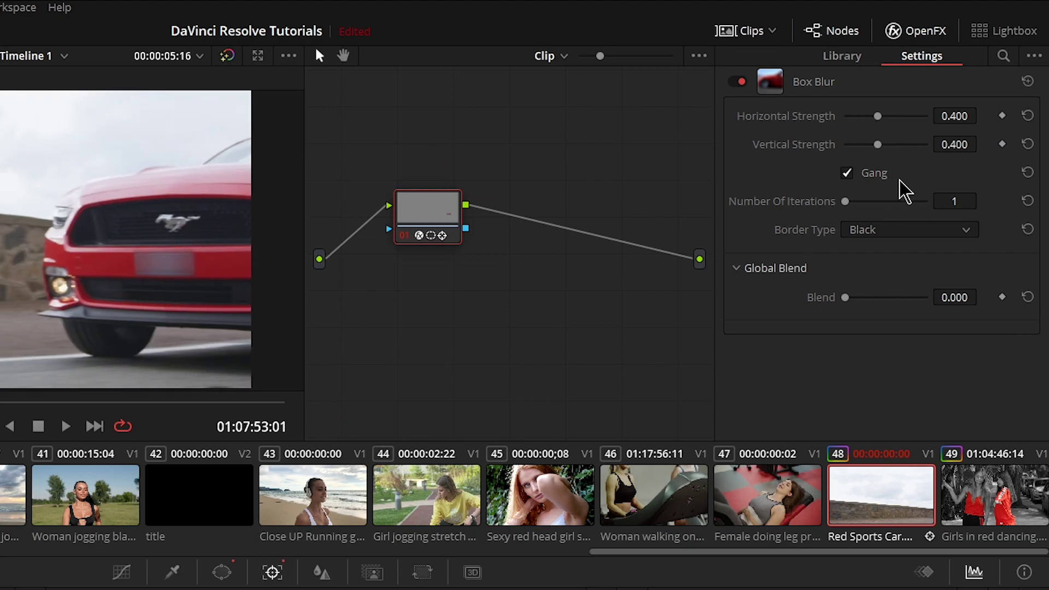
mouse_move(878, 117)
mouse_down()
mouse_move(892, 117)
mouse_move(850, 124)
mouse_move(872, 131)
mouse_up()
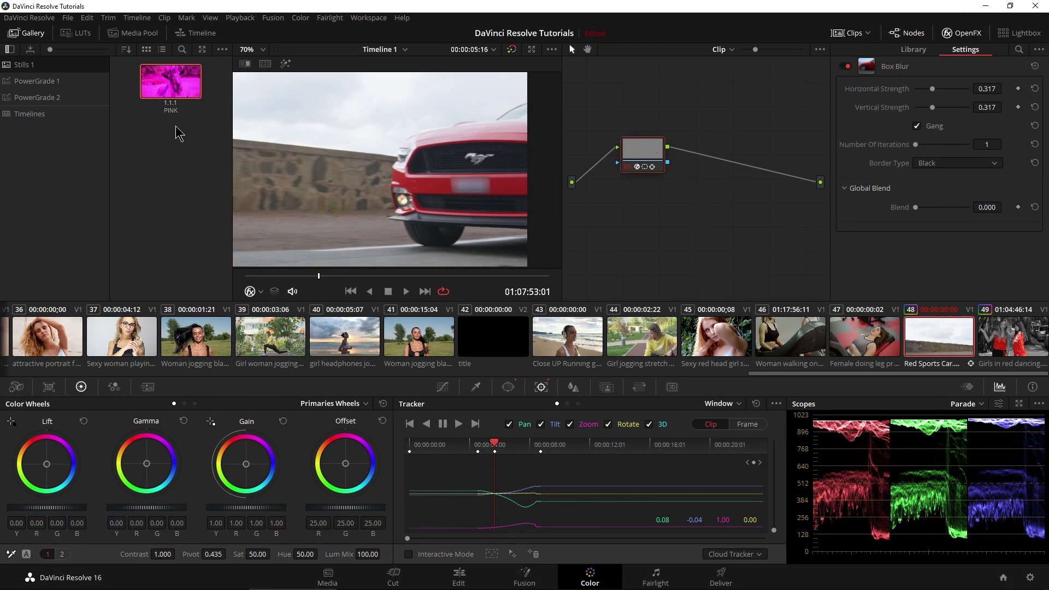
Enlarge the viewer and play the clip from before the car's entry to review the blurred plate.
scroll(337, 220, down, 1)
drag(323, 195, 388, 225)
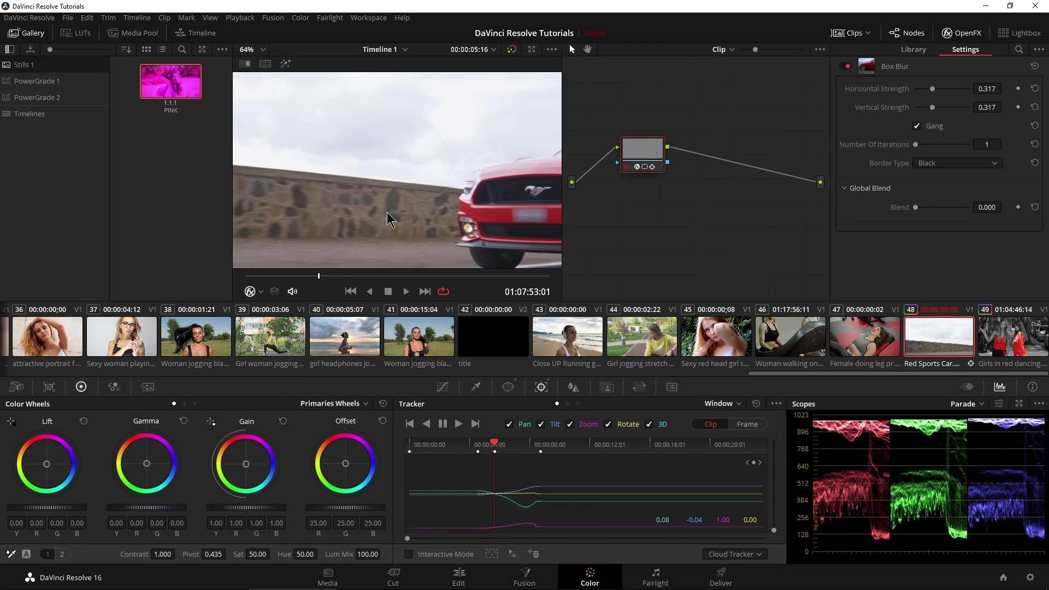
key(alt+f)
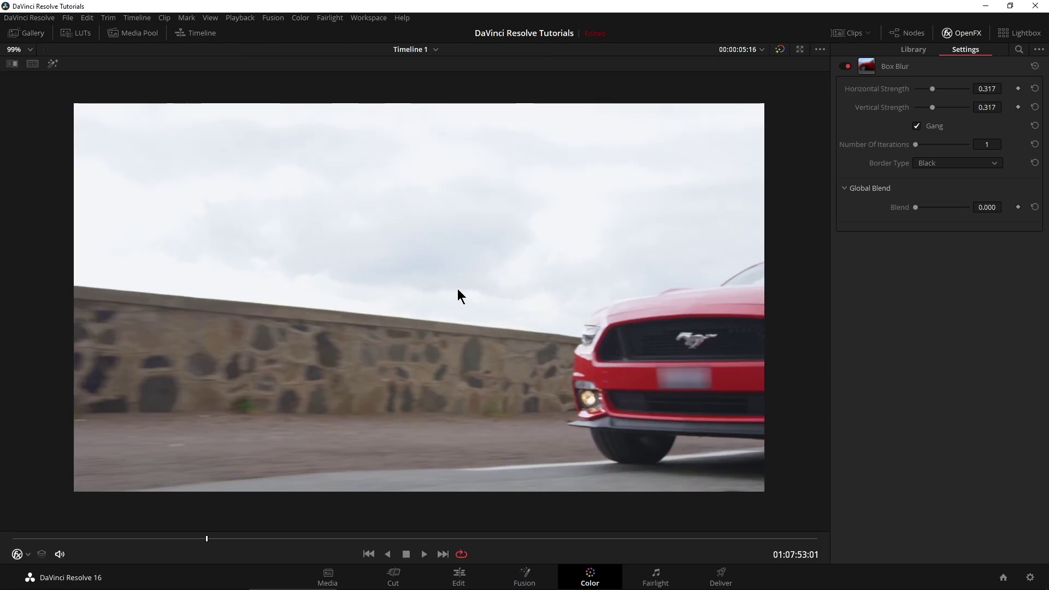
click(155, 538)
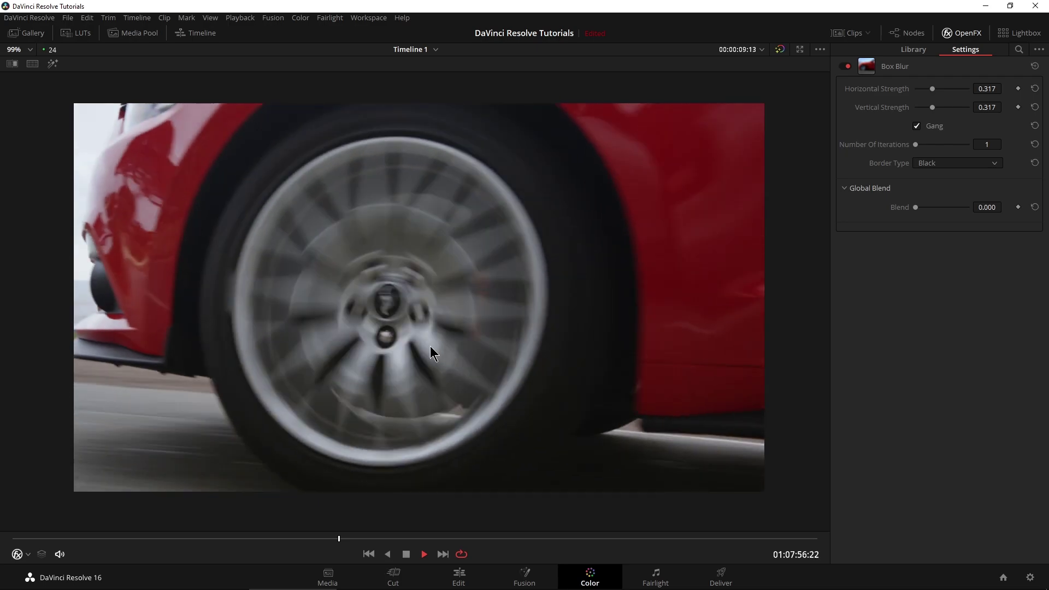
key(space)
key(space)
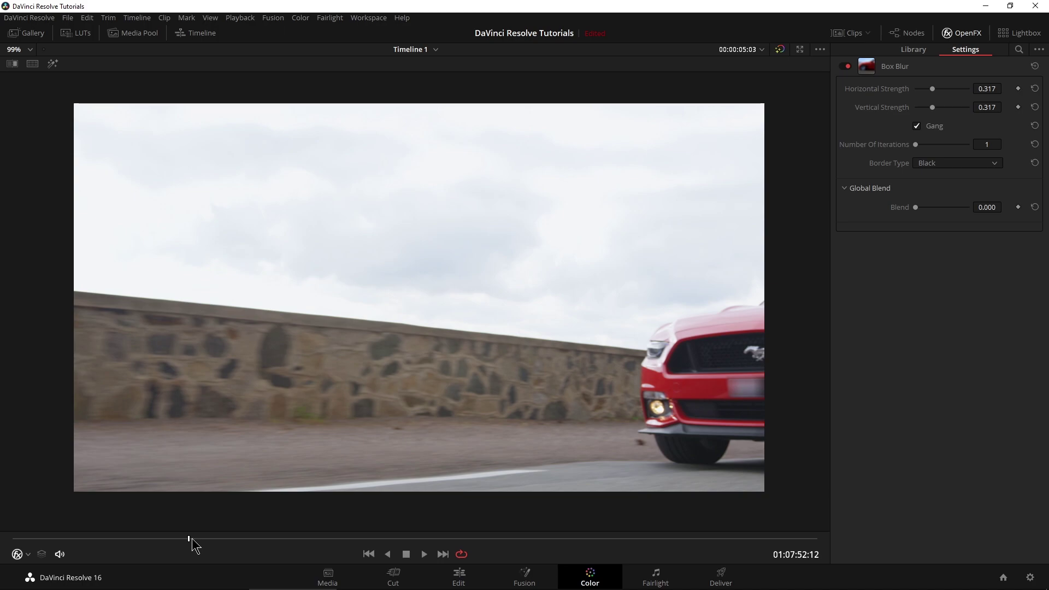
Keyframe the Box Blur's Blend at 0.000 on 01:07:52:04 and at 1.000 one frame earlier.
drag(191, 539, 177, 538)
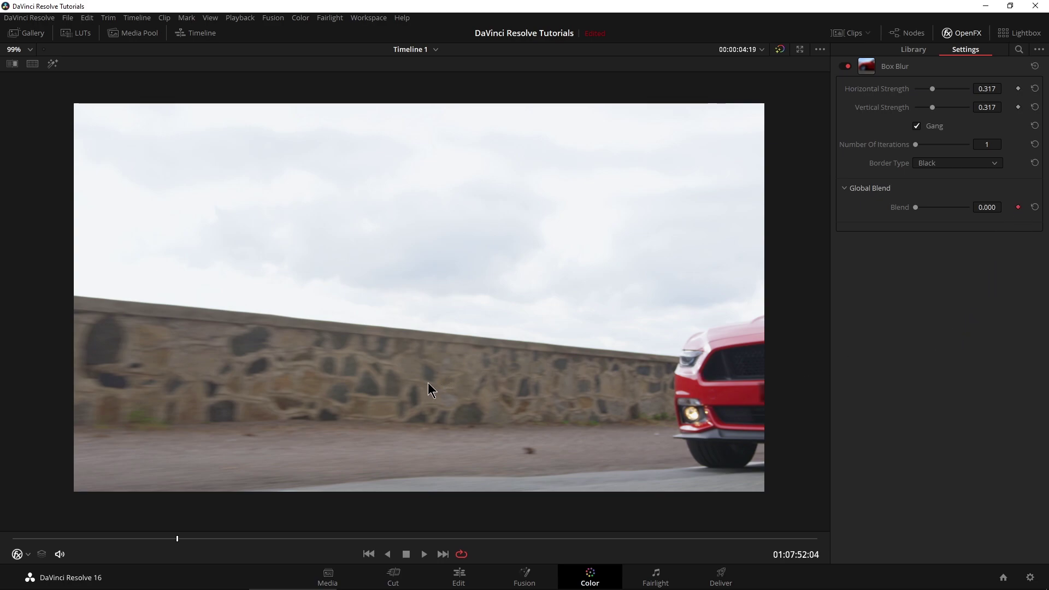
key(Left)
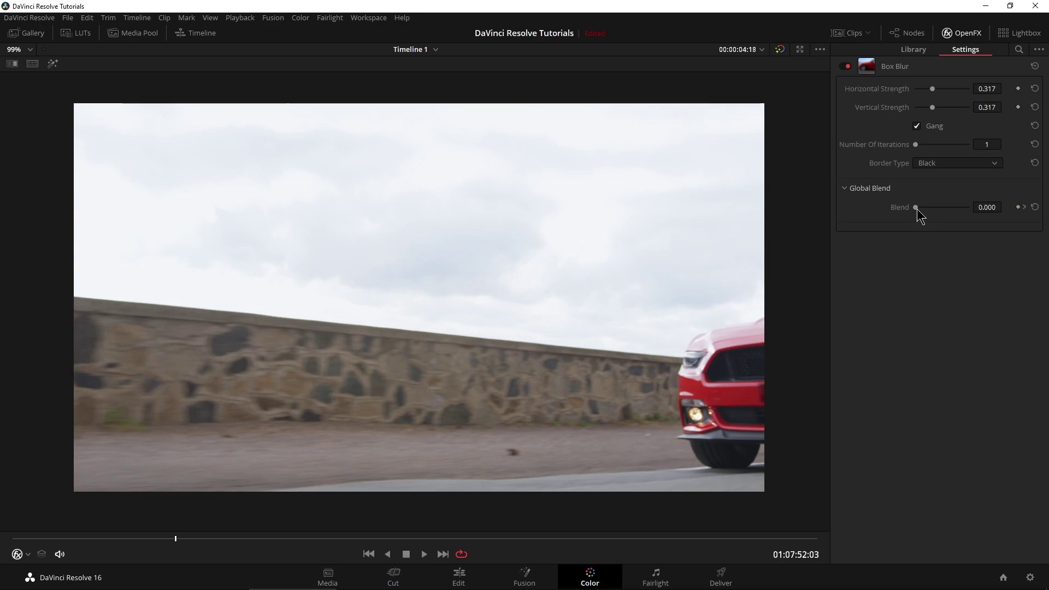
drag(931, 208, 1006, 215)
Play the plate's entry into the frame to check how the blur comes in, and go to 01:07:52:12.
key(space)
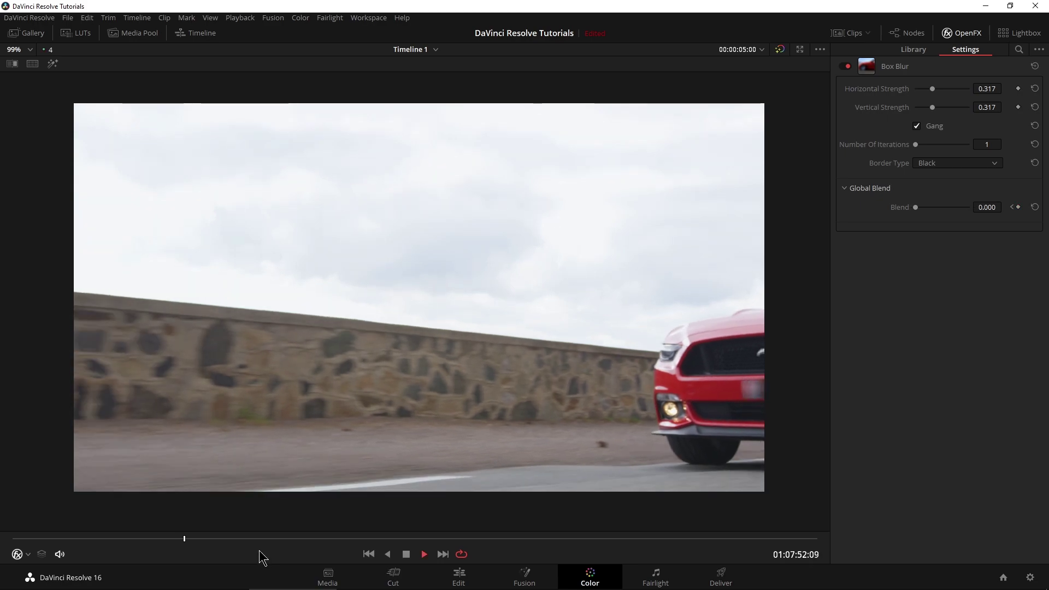
key(space)
key(space)
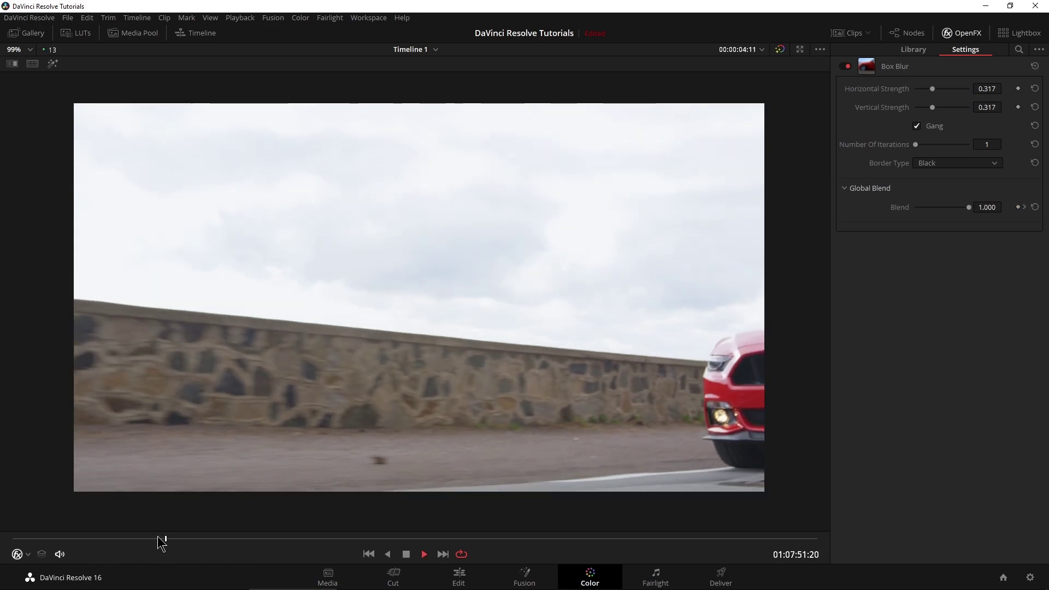
drag(201, 538, 188, 539)
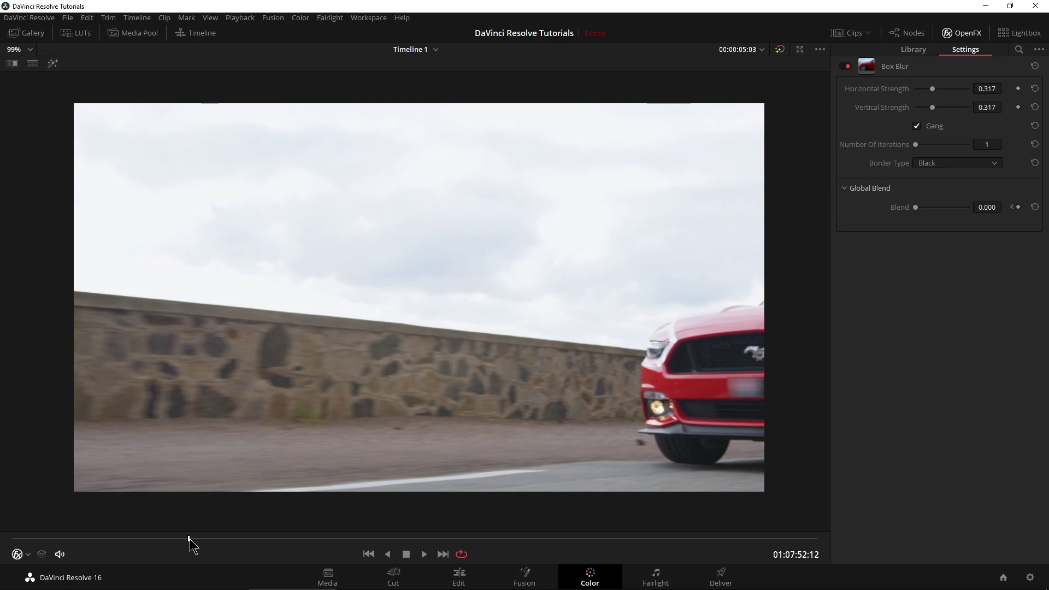
Keyframe the Box Blur's Blend at 0.000 on 01:07:52:06 and at 1.000 four frames earlier, on 01:07:52:02.
drag(188, 538, 180, 539)
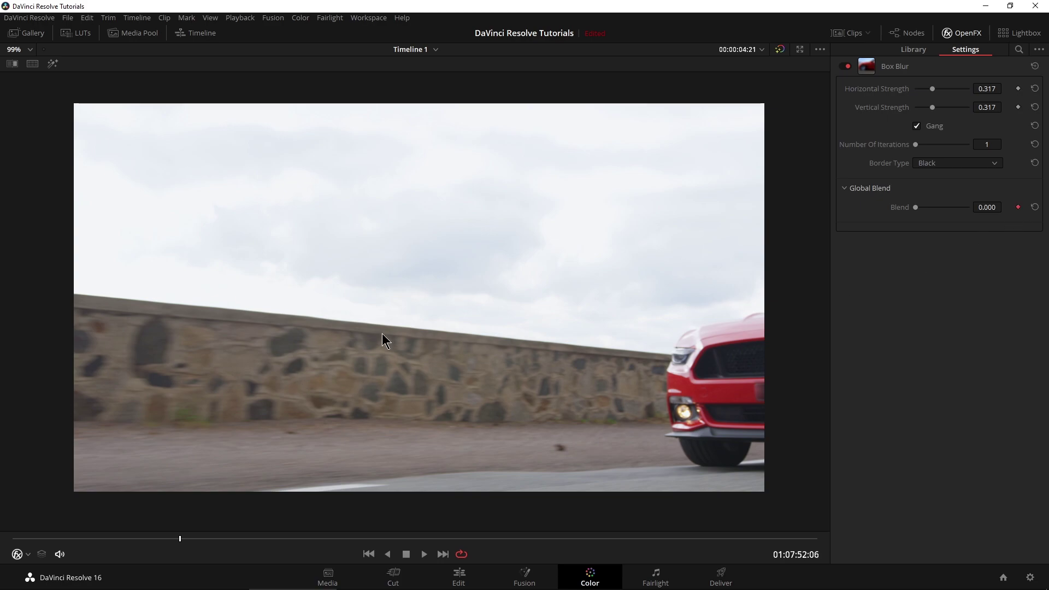
key(Left)
key(Left)
key(Left)
key(Left)
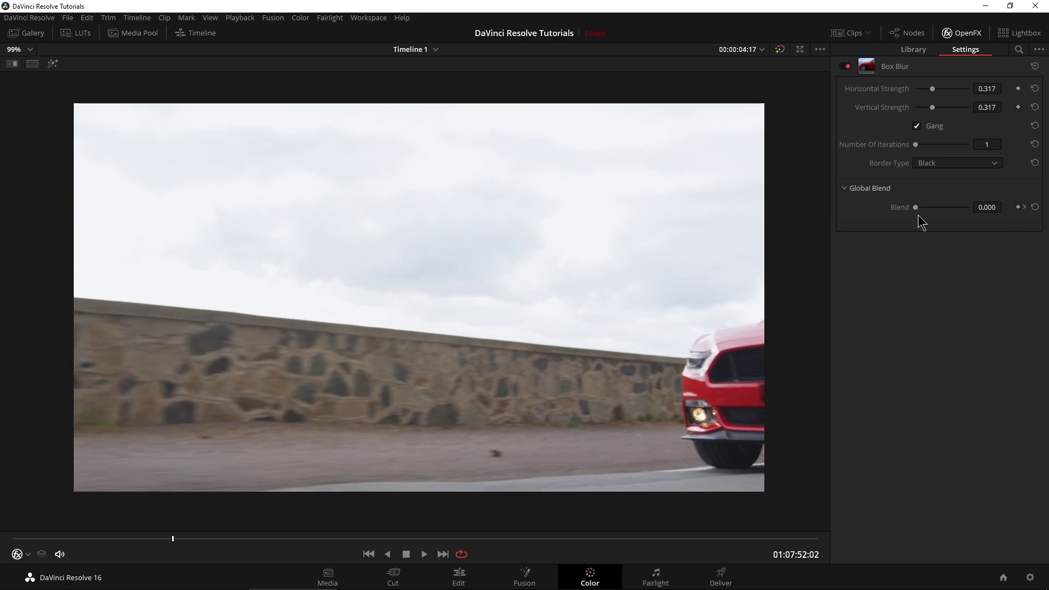
drag(916, 207, 975, 208)
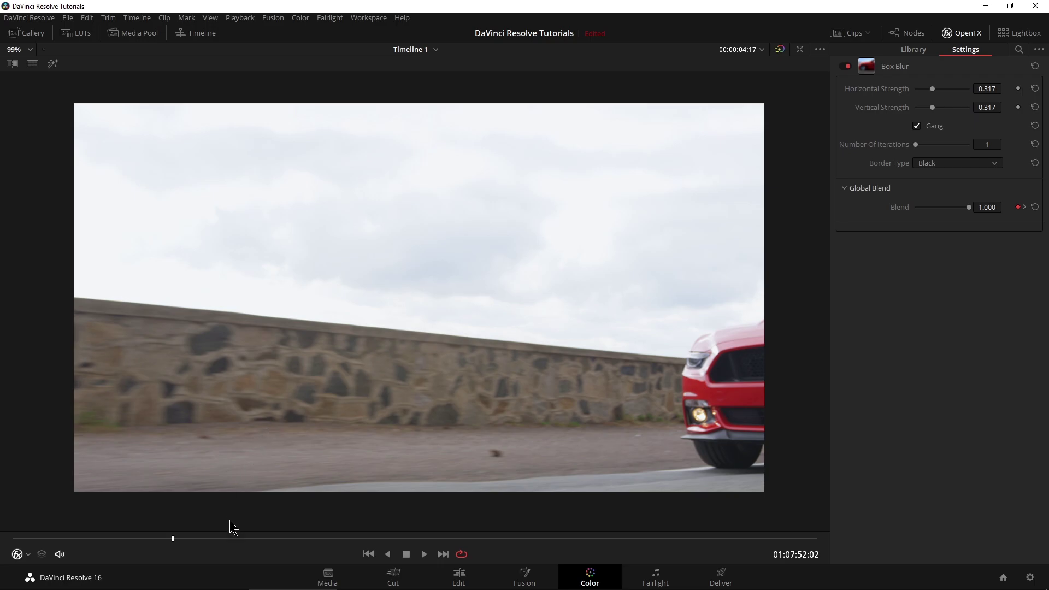
Play the clip to check the blur's fade-in, and go to 01:07:55:22, where the plate turns edge-on.
key(space)
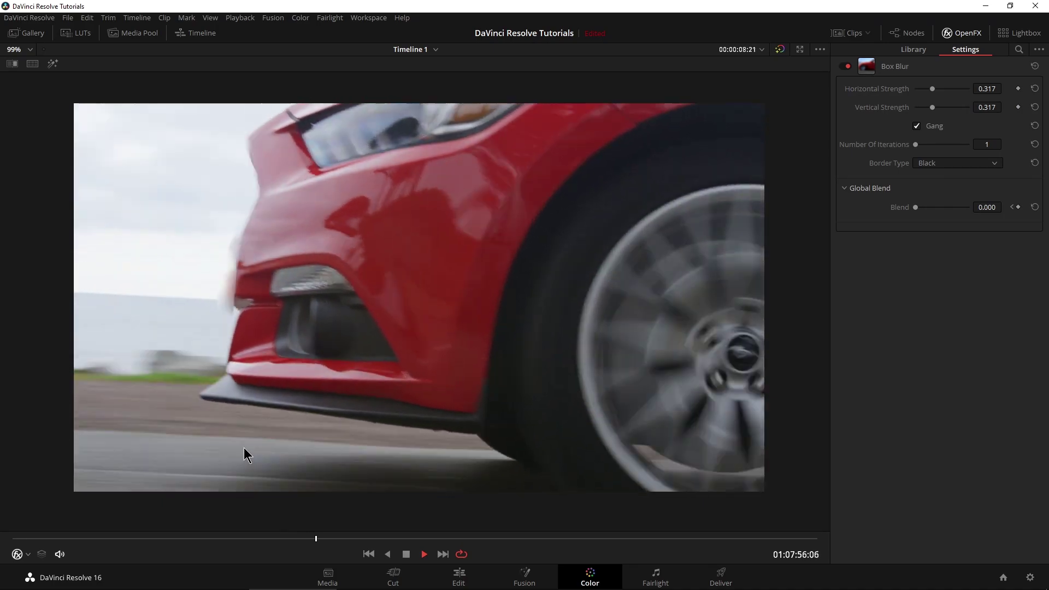
key(space)
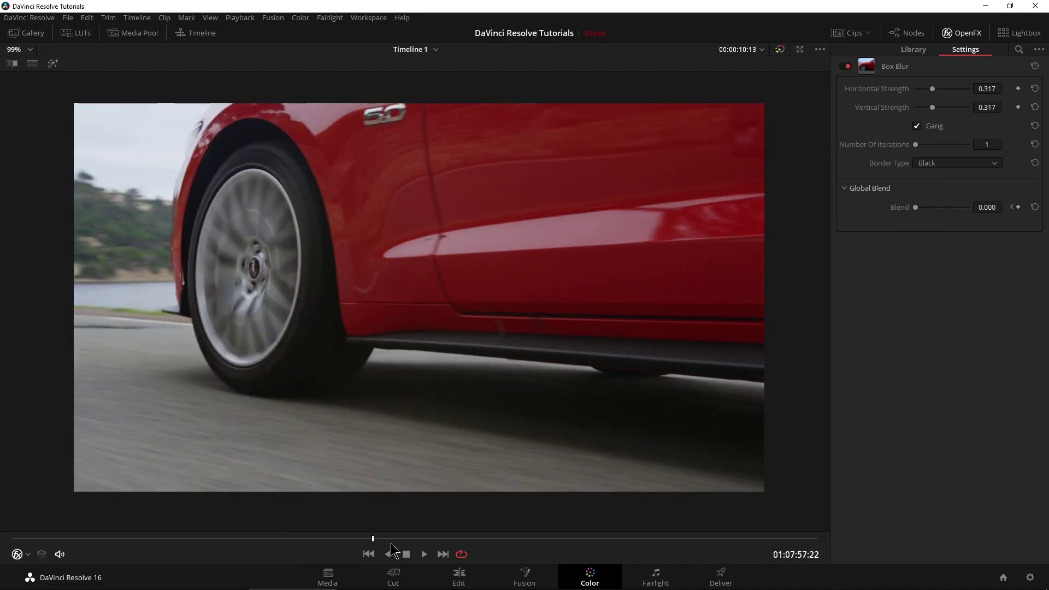
drag(367, 539, 304, 532)
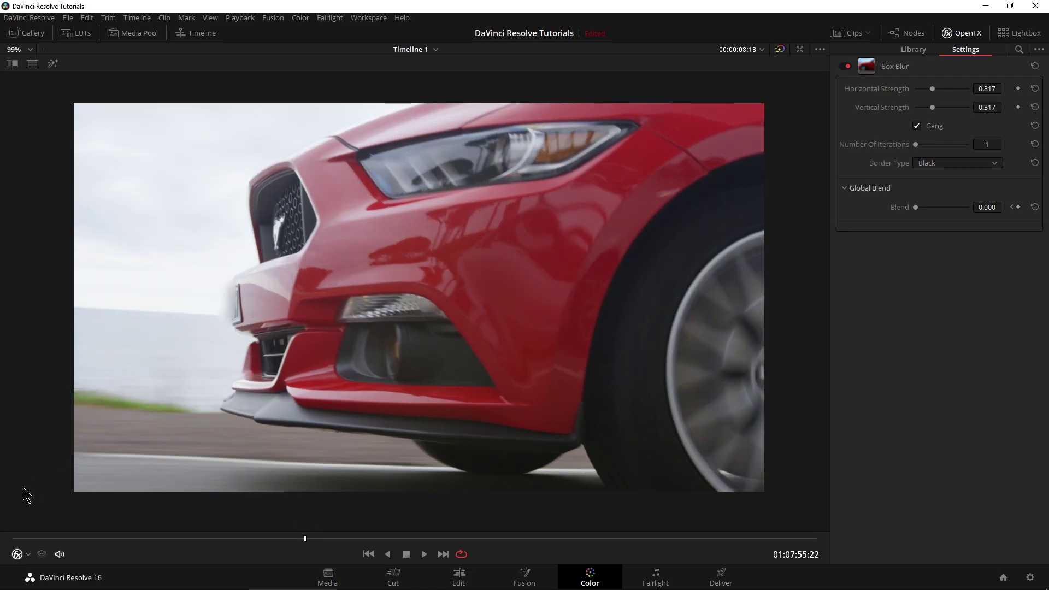
Show the Power Window overlay in the viewer and shift the window slightly onto the plate at 01:07:55:22.
click(27, 554)
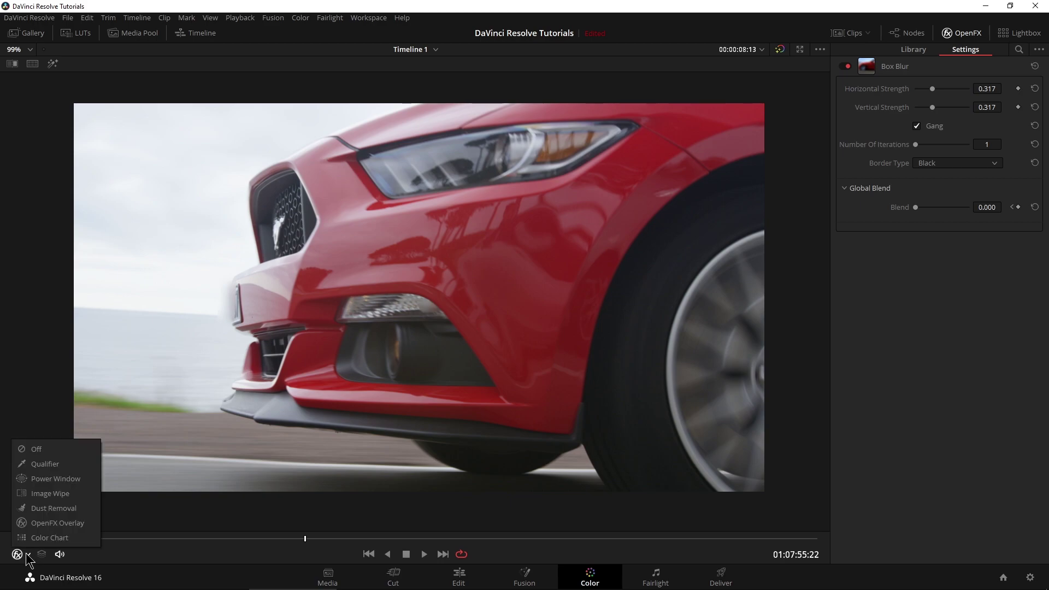
click(57, 479)
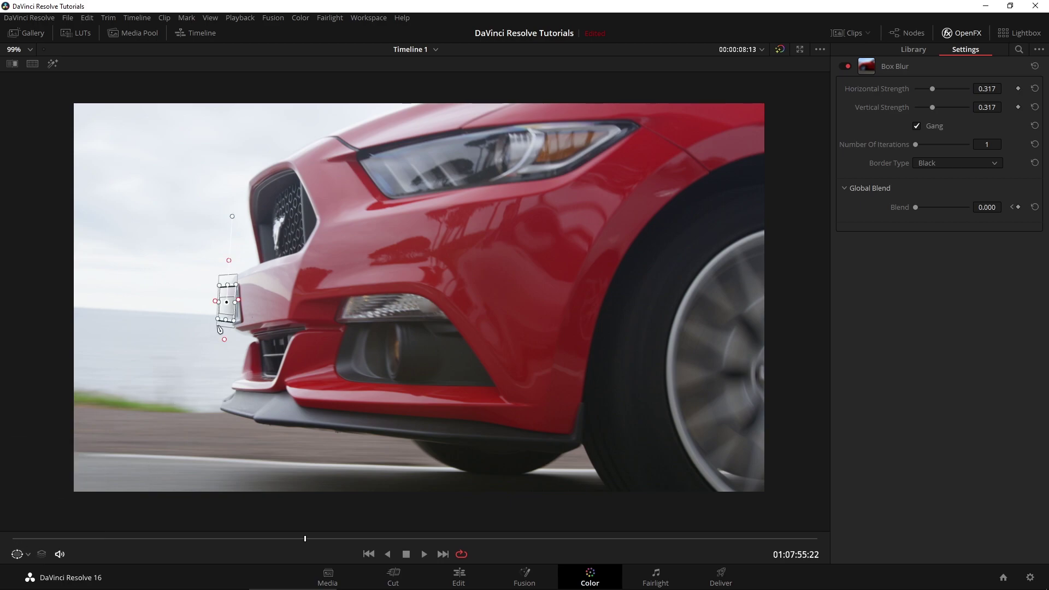
mouse_move(226, 320)
mouse_down()
mouse_move(238, 303)
mouse_move(232, 311)
mouse_up()
Nudge the window horizontally back over the licence plate at 01:07:55:12 and at 01:07:54:13.
drag(303, 538, 291, 537)
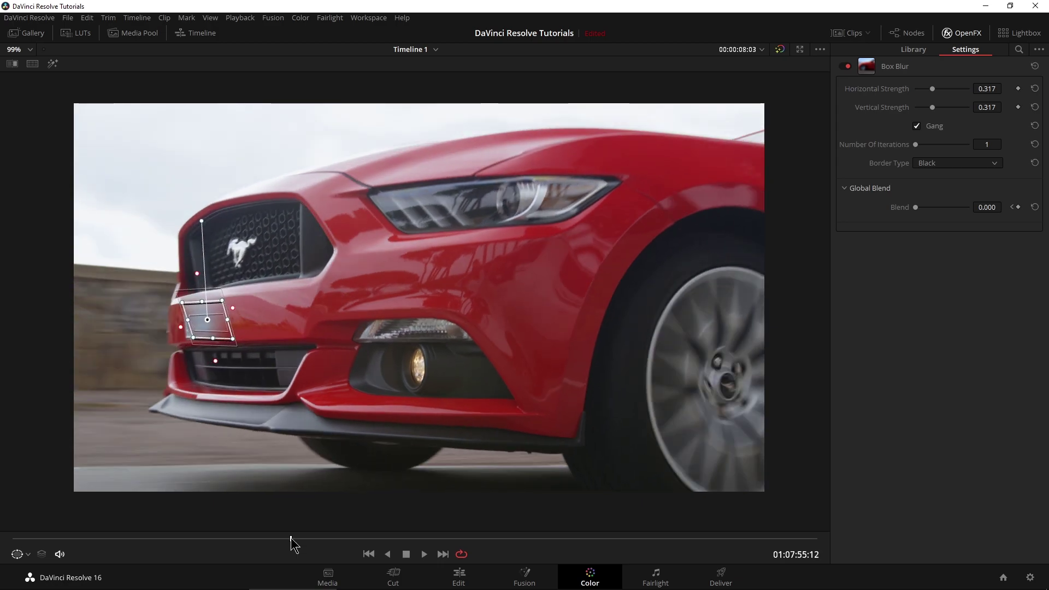
drag(205, 333, 199, 334)
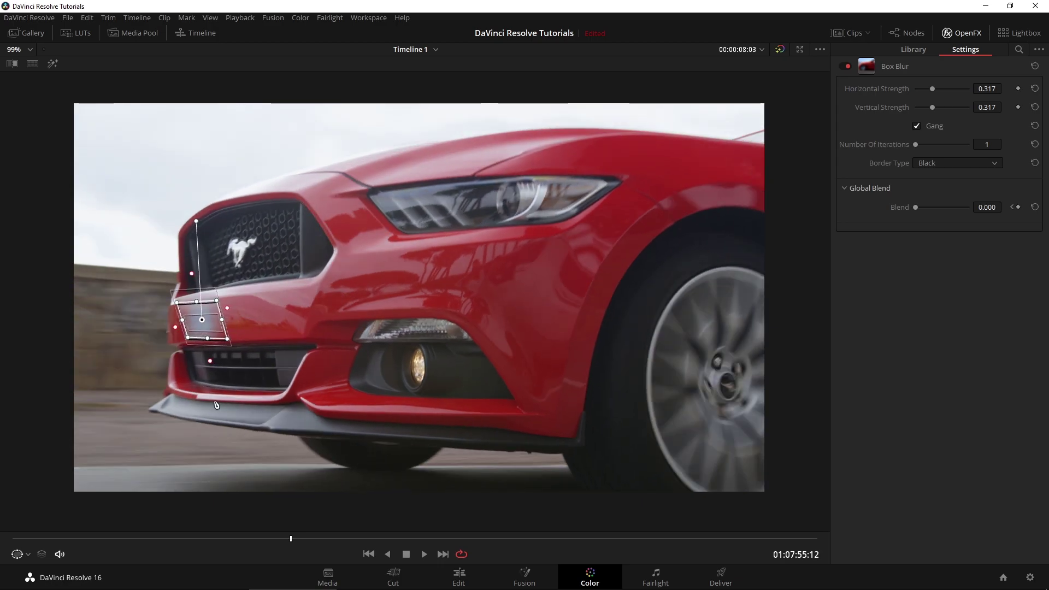
drag(291, 538, 260, 543)
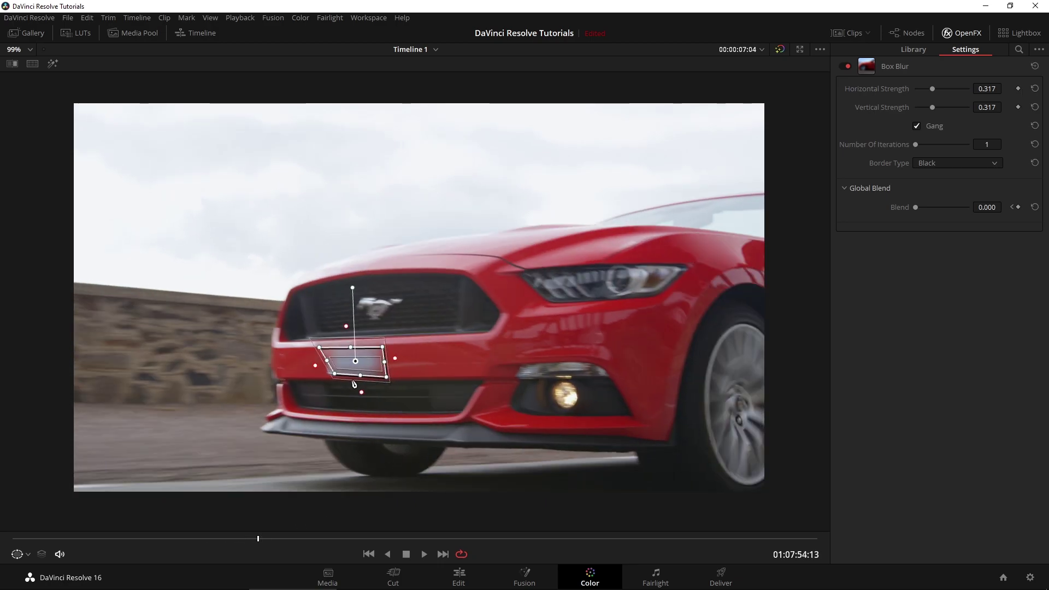
drag(337, 378, 329, 378)
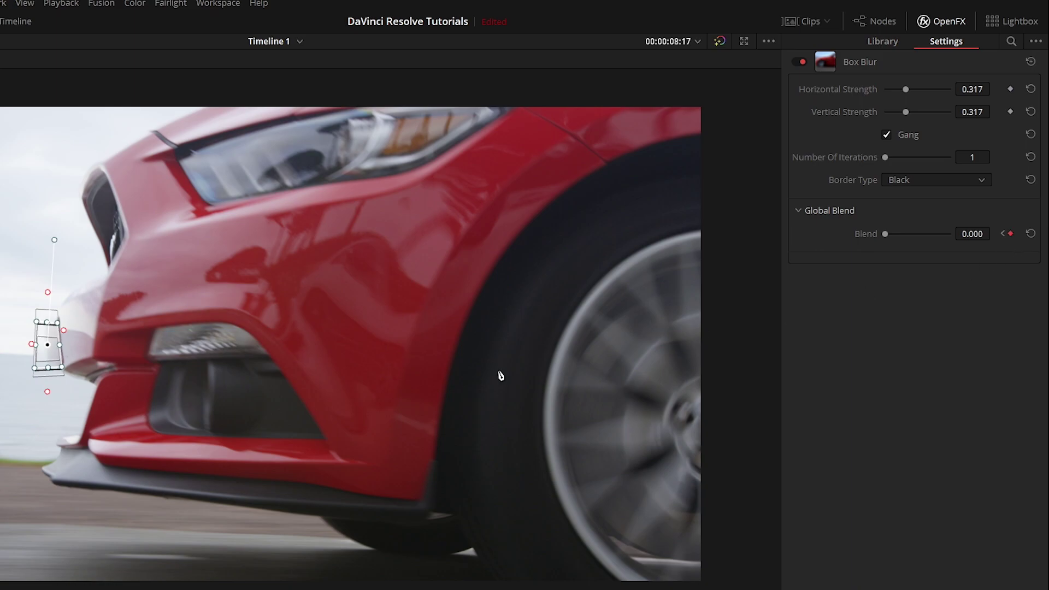
Set the Box Blur's Blend to 1.000 just past the 0.000 keyframe at 00:00:08:17, where the front plate turns out of sight.
key(Right)
key(Right)
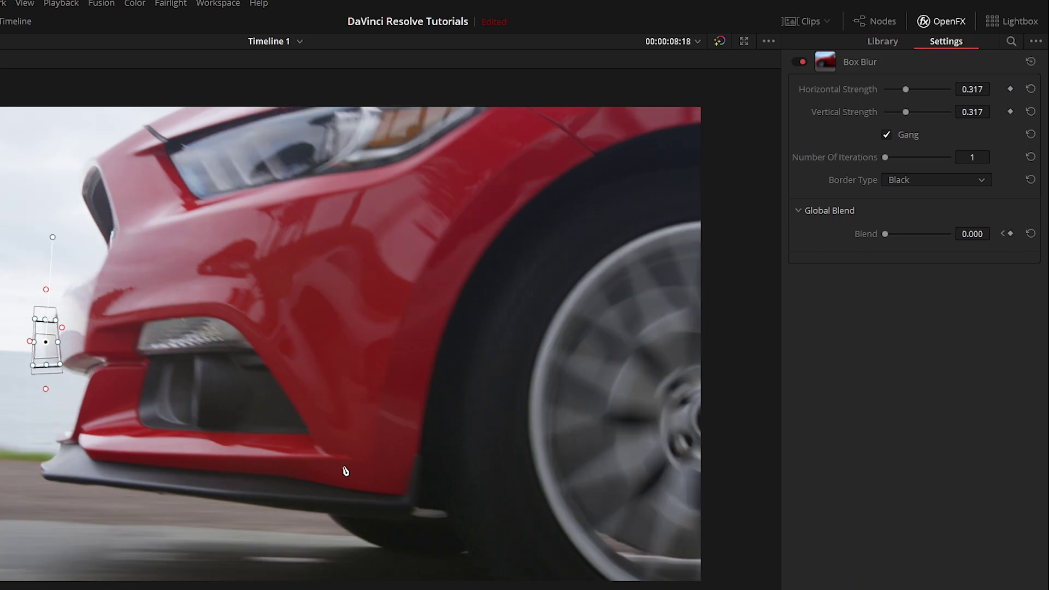
drag(886, 234, 1047, 251)
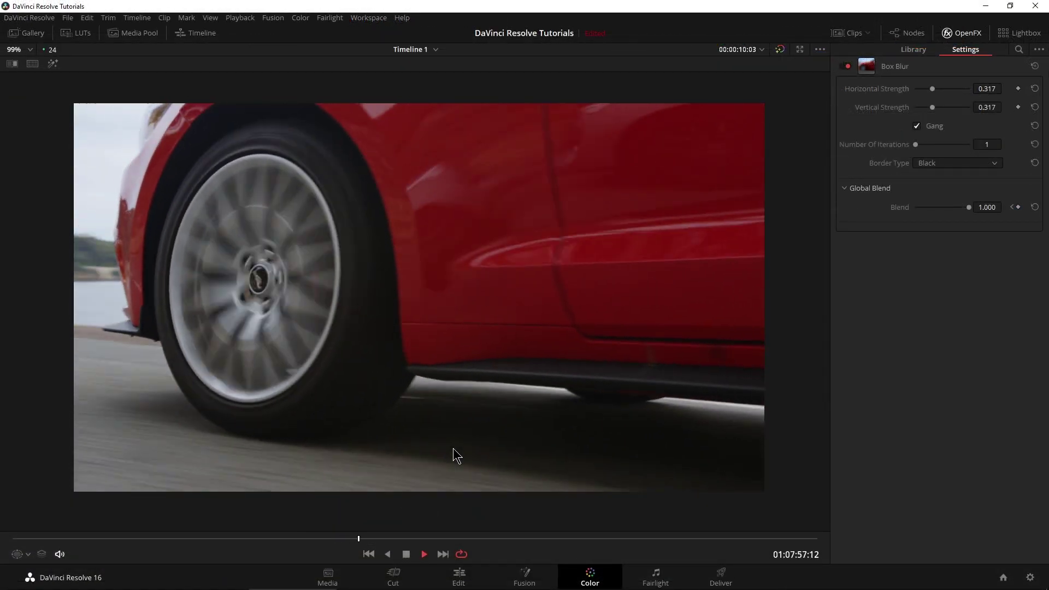
Stop playback, return from the enlarged viewer to the full Color page with the picture fitted, and go back to 01:07:51:18.
key(space)
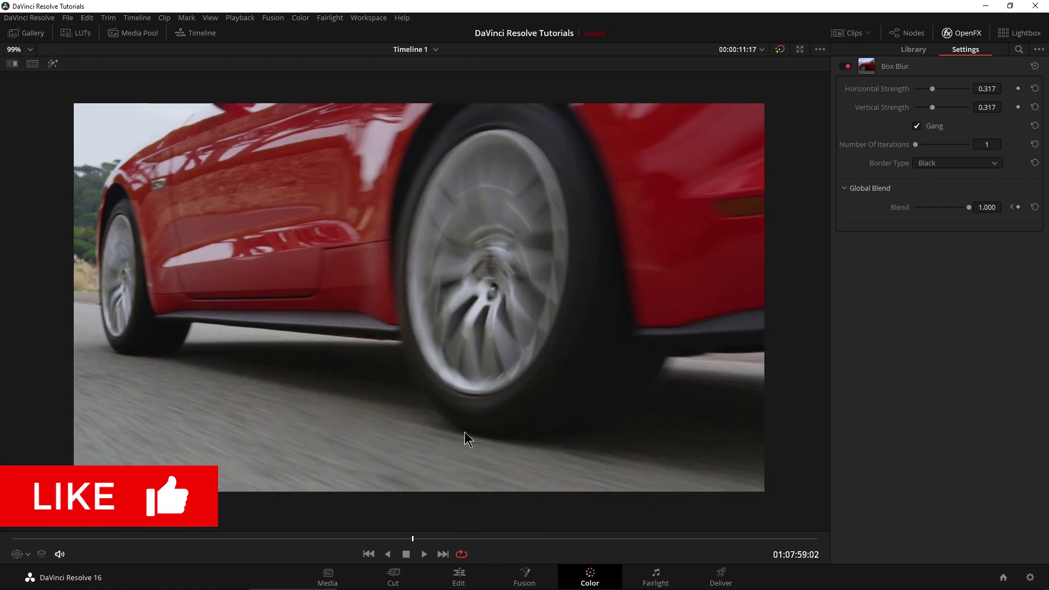
key(alt+f)
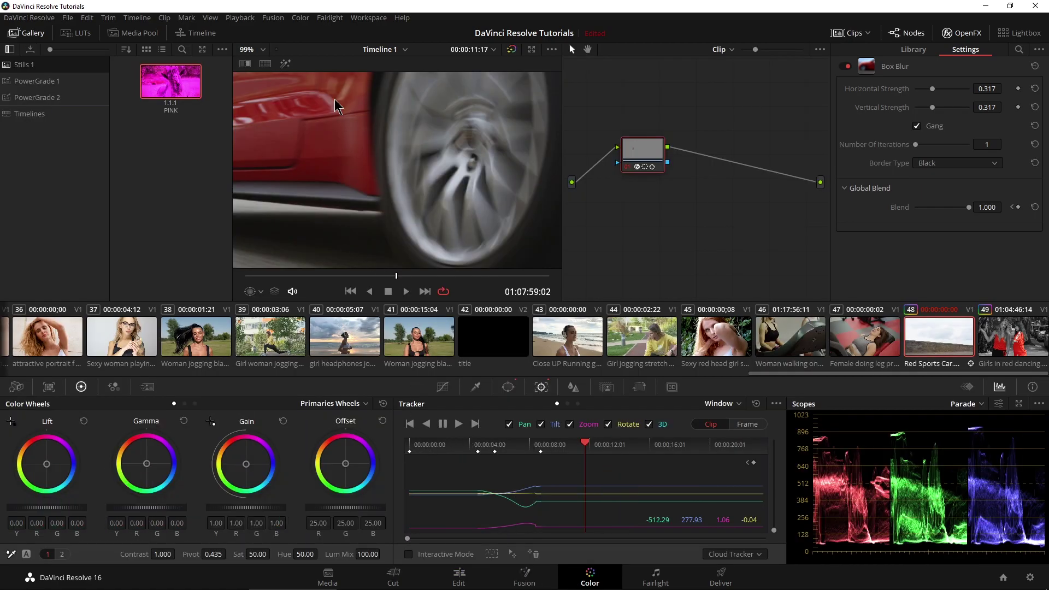
click(258, 50)
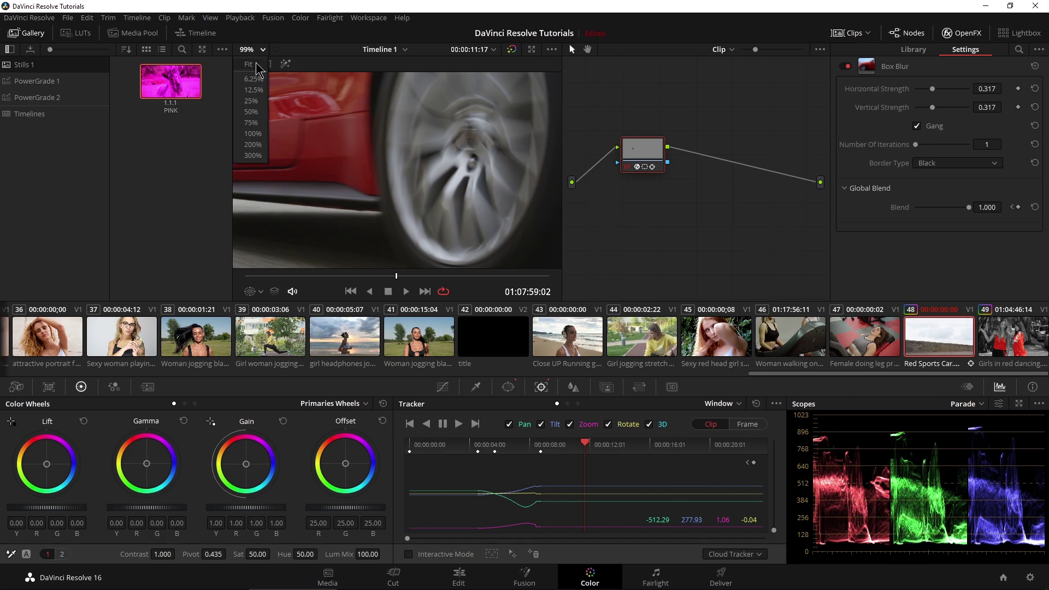
click(255, 67)
click(316, 277)
drag(312, 275, 302, 276)
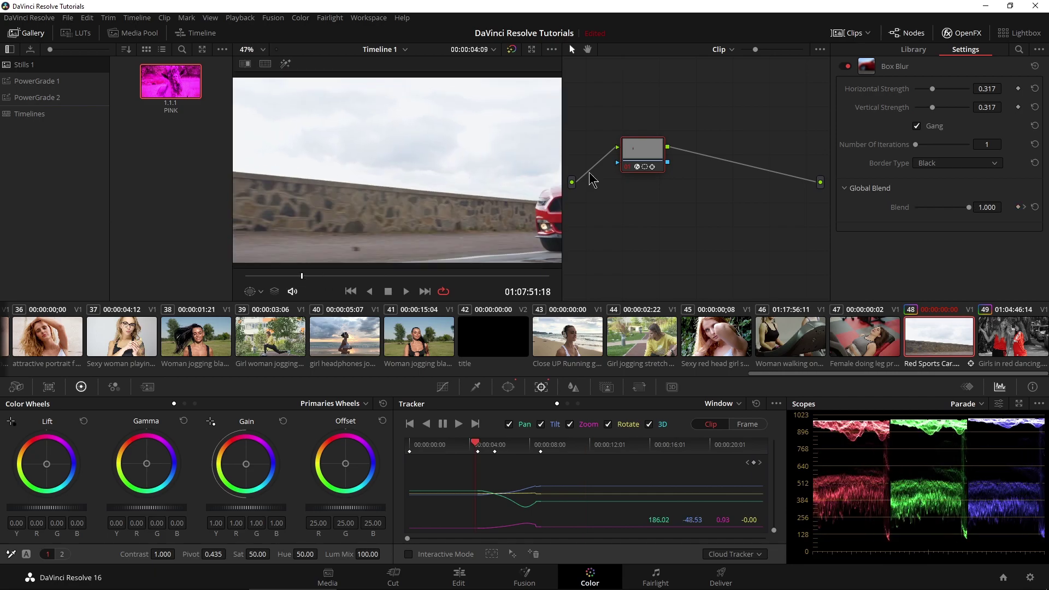
Hide the OpenFX settings, widen the viewer, and play the clip until the car's rear plate has passed.
click(965, 34)
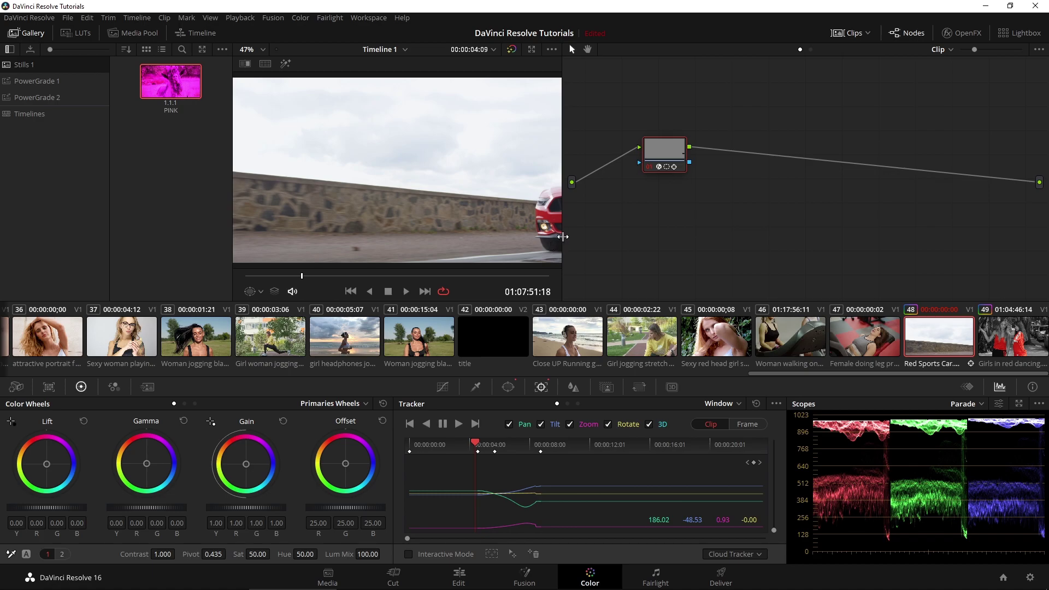
drag(563, 236, 781, 236)
key(space)
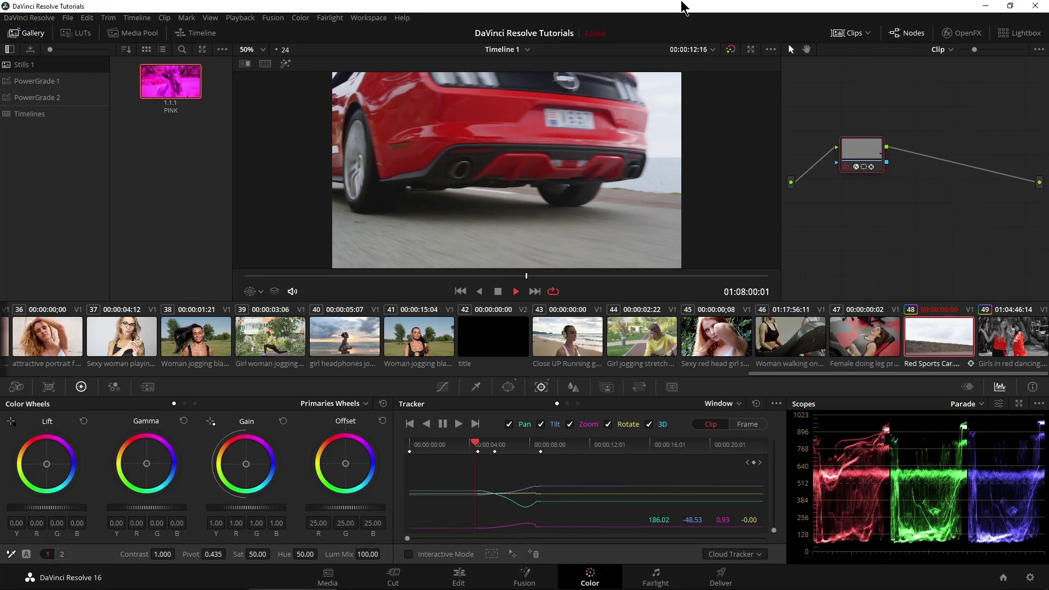
key(space)
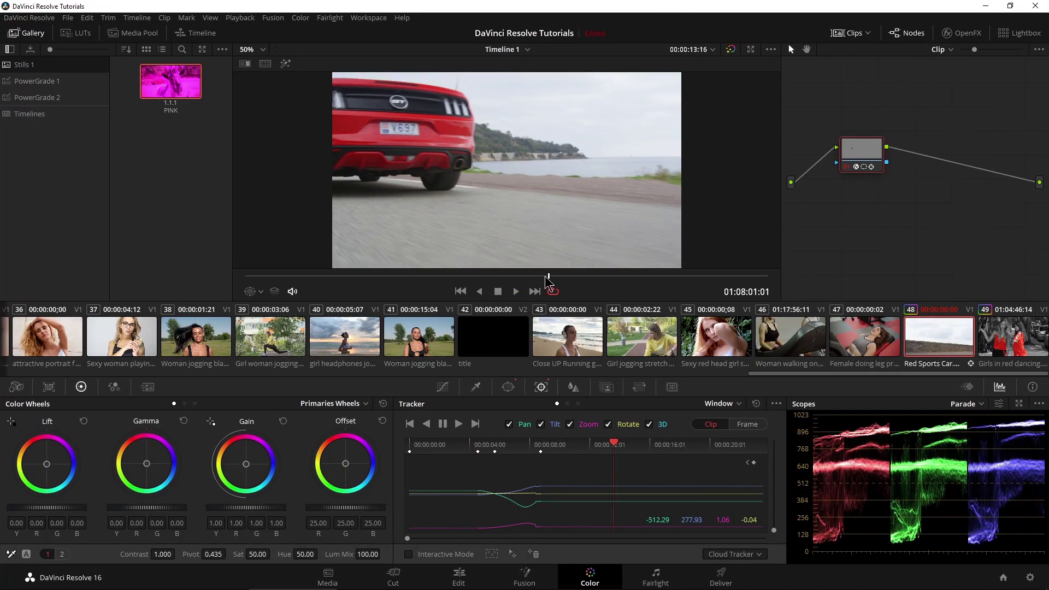
Go to 01:08:00:01, where the rear plate is in view, and add a serial node after the Box Blur node.
mouse_move(545, 278)
mouse_down()
mouse_move(515, 280)
mouse_move(527, 282)
mouse_up()
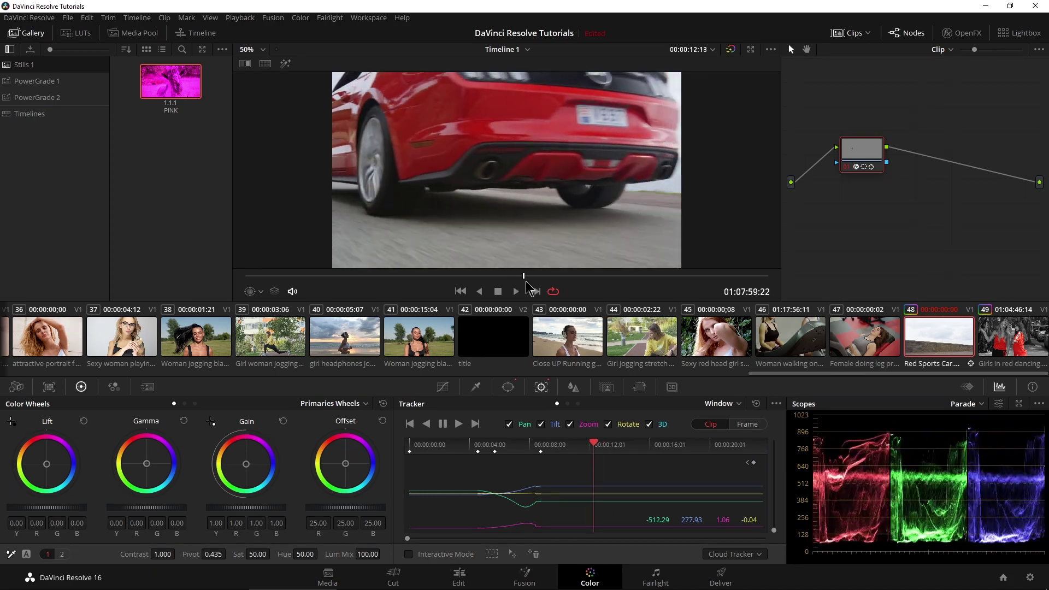
key(alt+s)
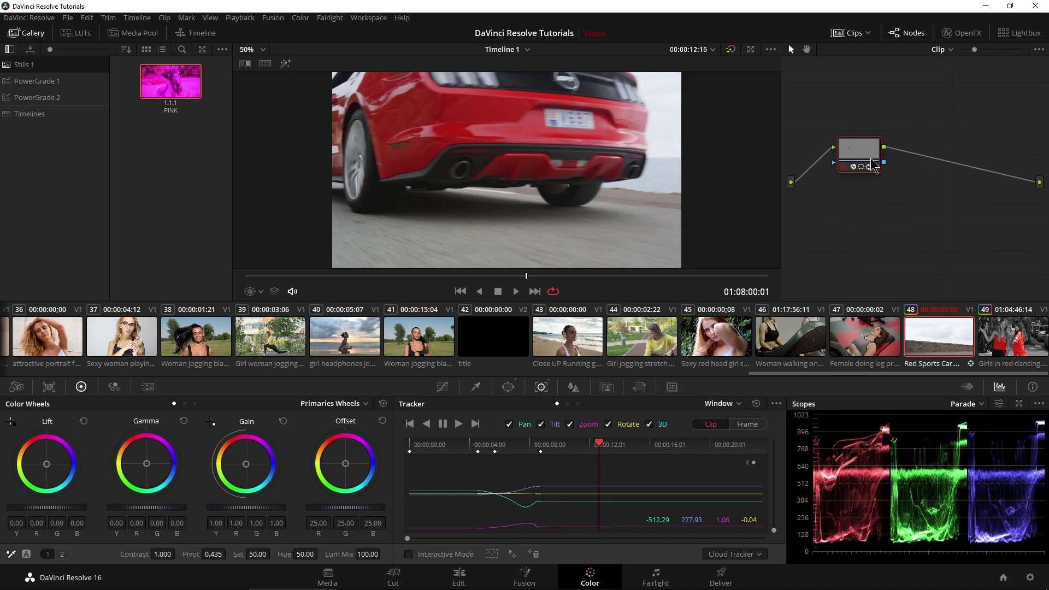
key(alt+s)
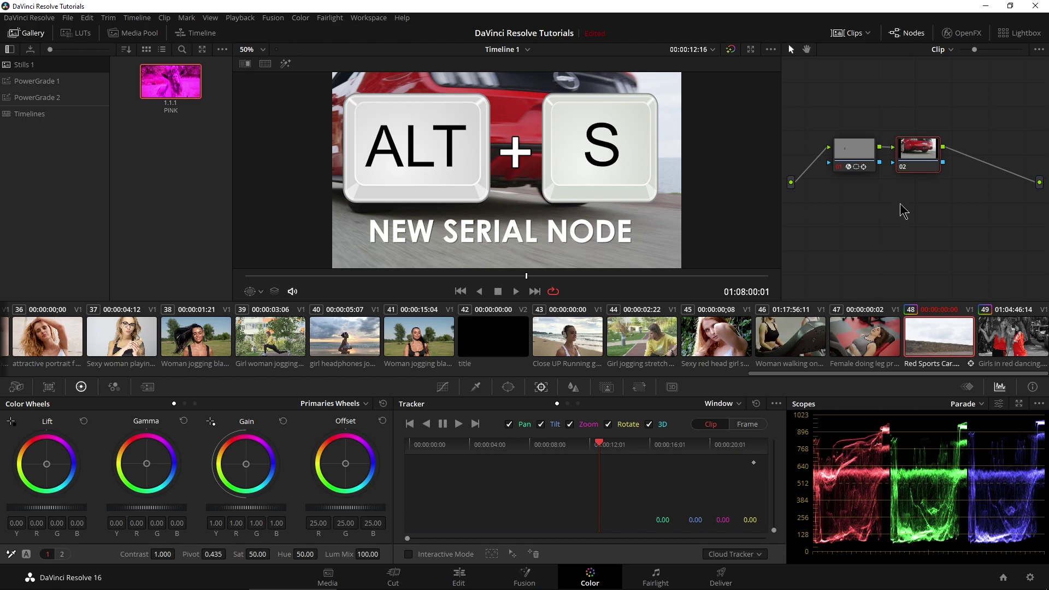
Add a rectangular Power Window to node 02 at 01:08:00:01.
scroll(656, 213, up, 4)
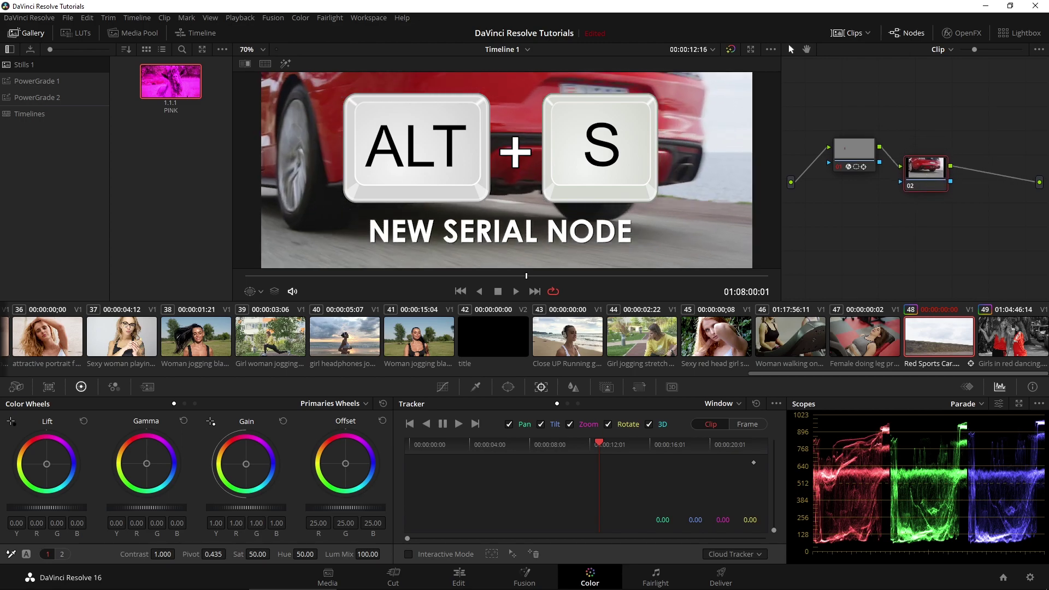
scroll(607, 174, up, 1)
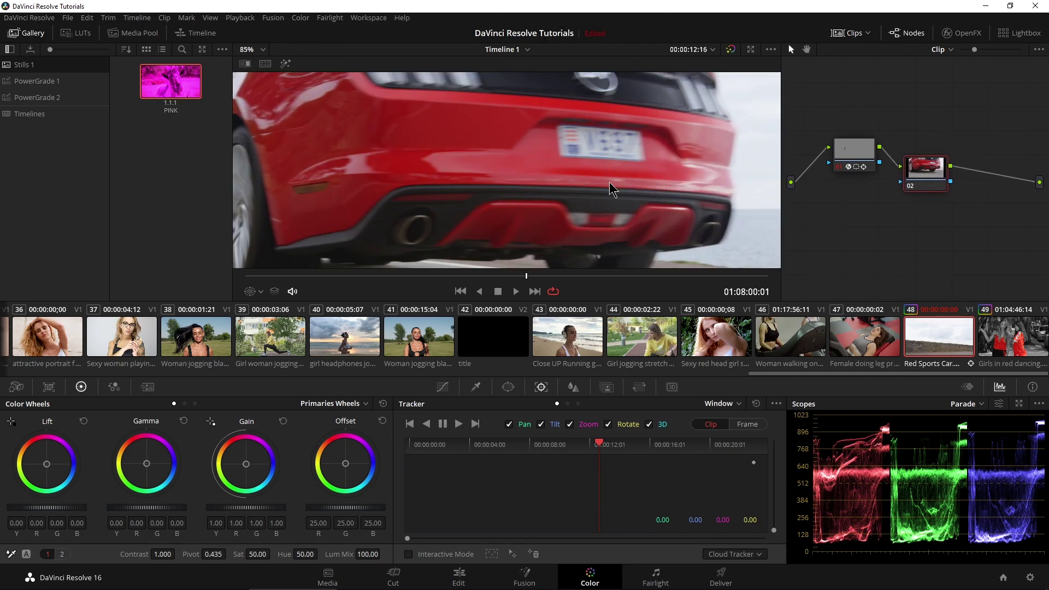
click(516, 290)
click(507, 387)
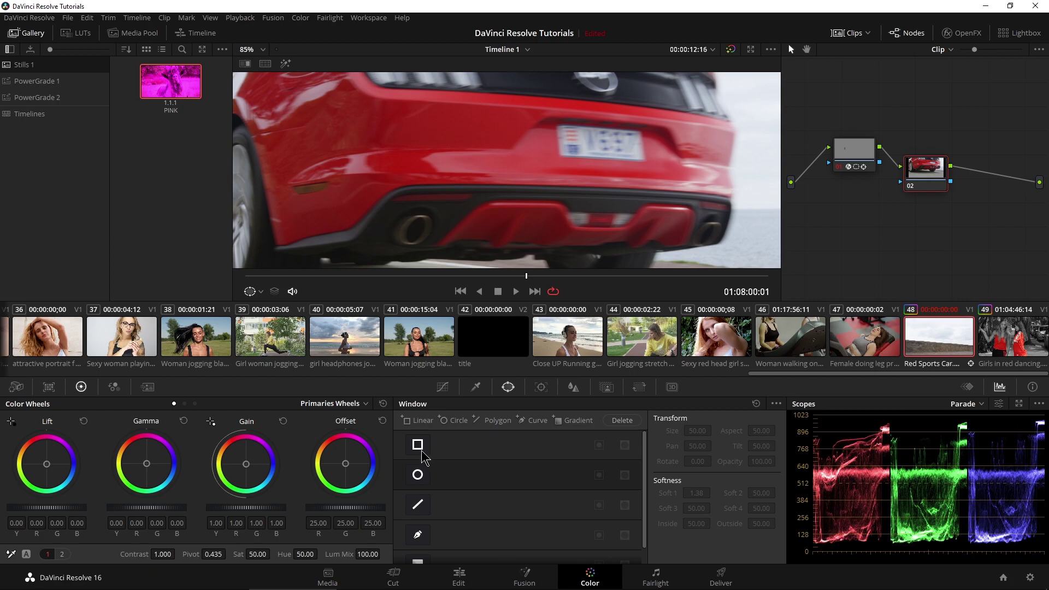
drag(921, 190, 917, 192)
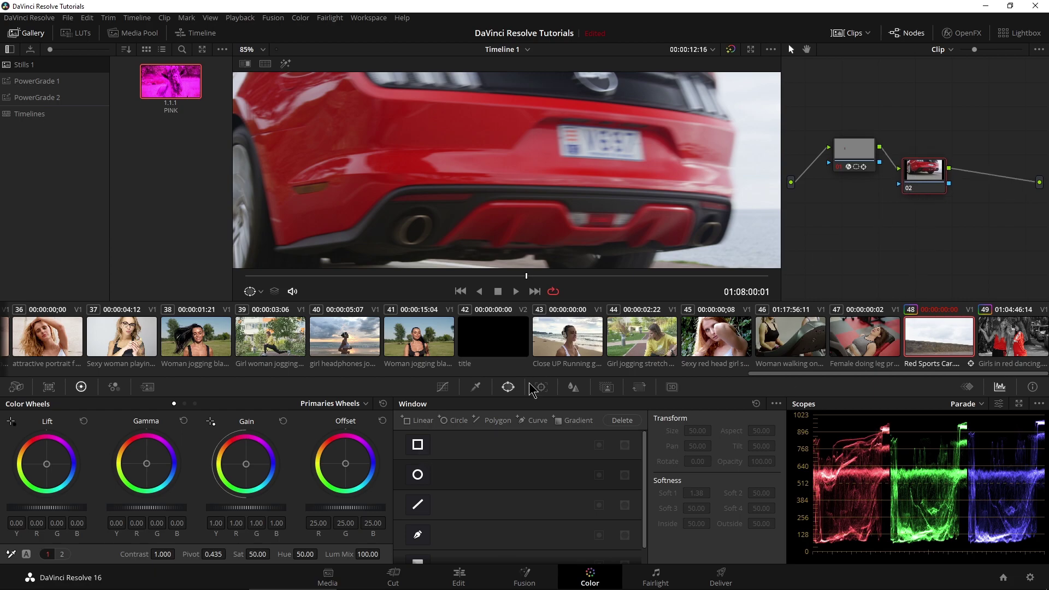
click(418, 444)
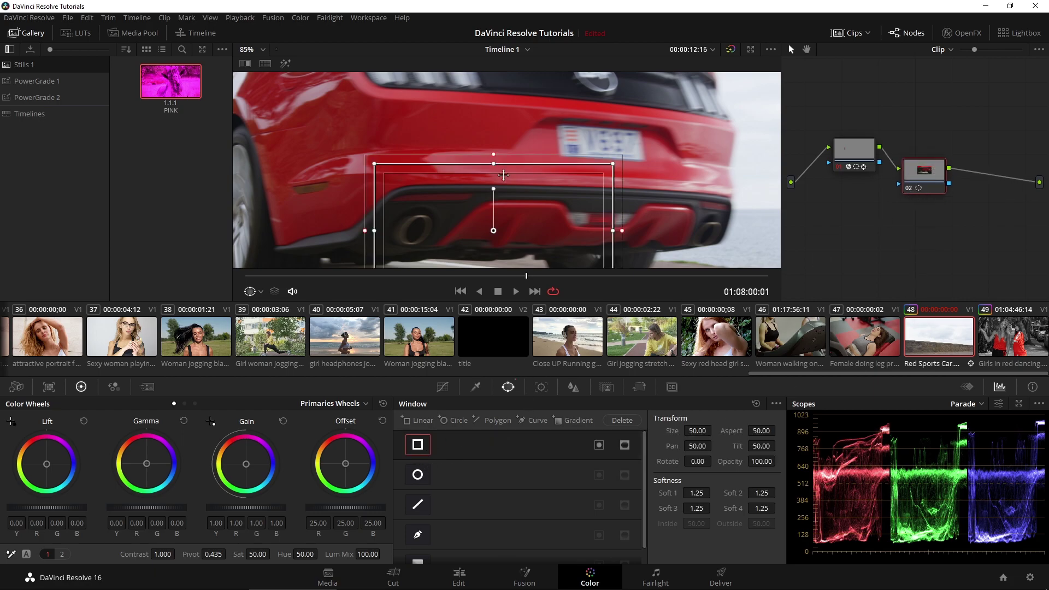
Move the rectangular window over the rear licence plate and pull its corners in to fit the plate's outline.
drag(488, 224, 584, 155)
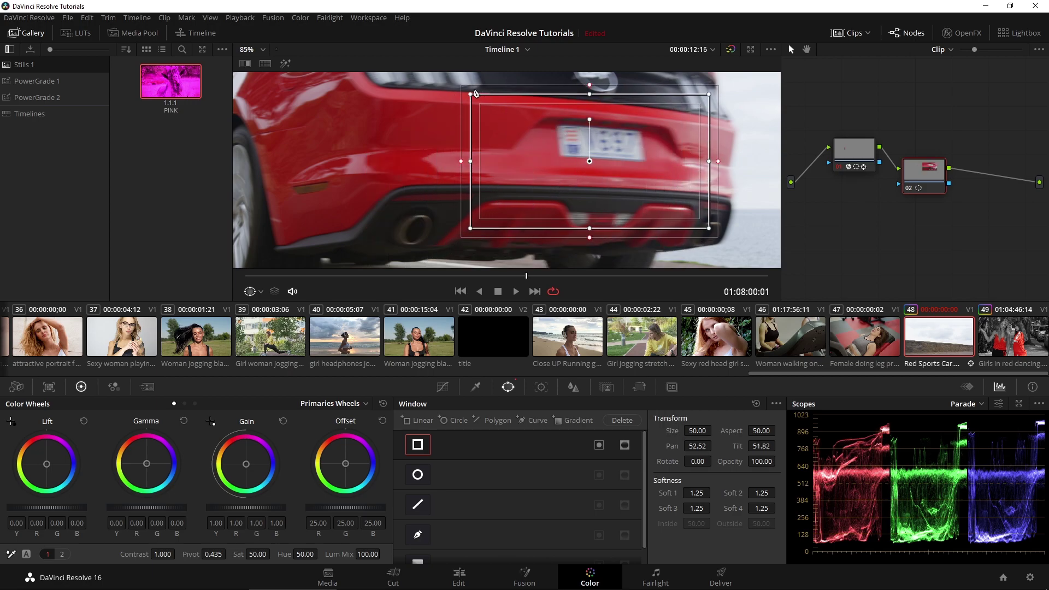
drag(472, 97, 547, 117)
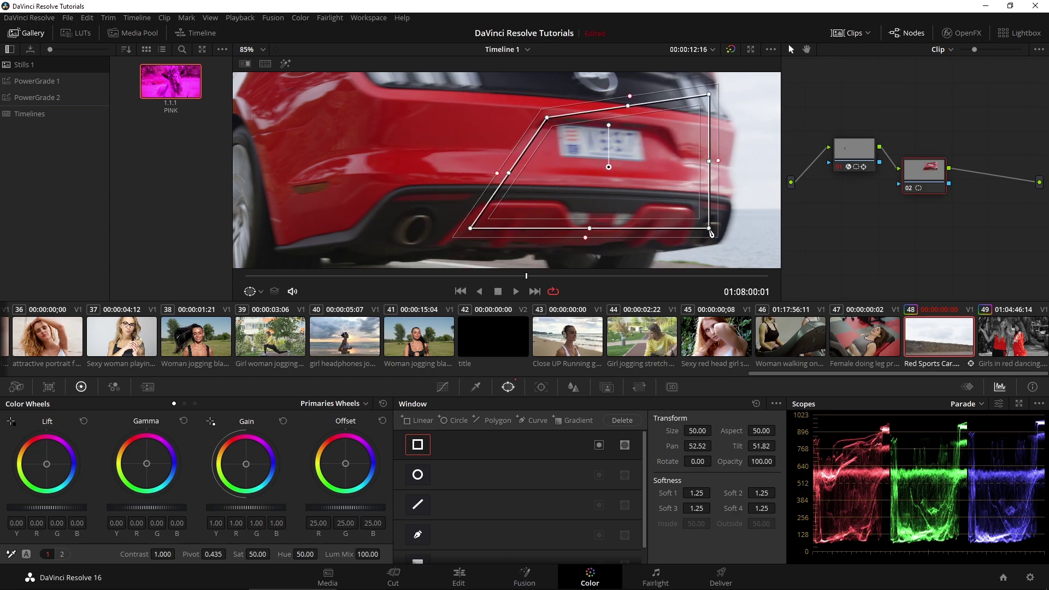
drag(710, 232, 658, 157)
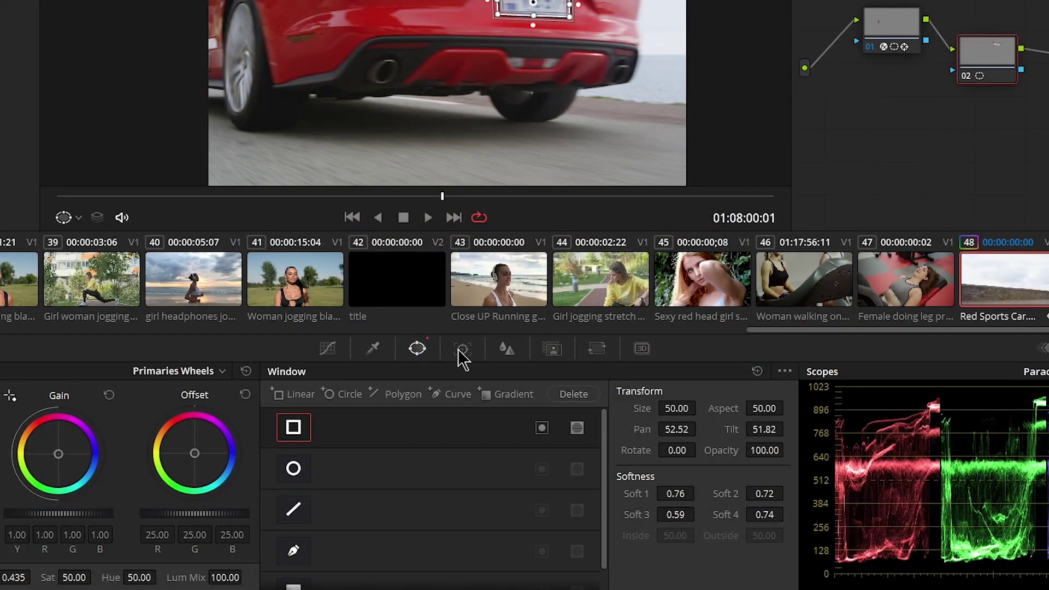
Track the rear plate window forward from 01:08:00:01, and track it in reverse from the same frame.
click(459, 350)
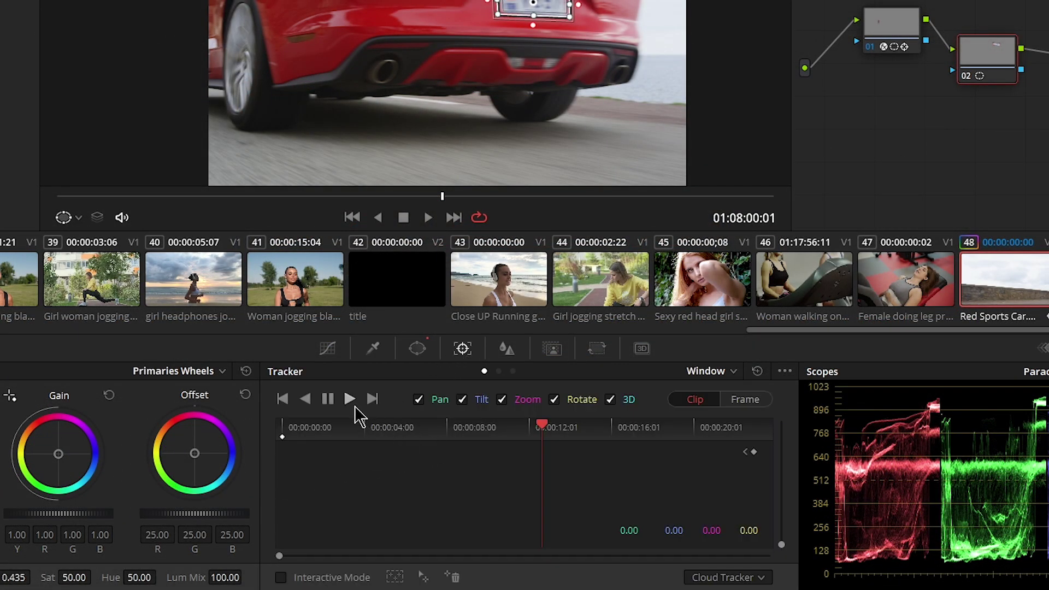
click(350, 401)
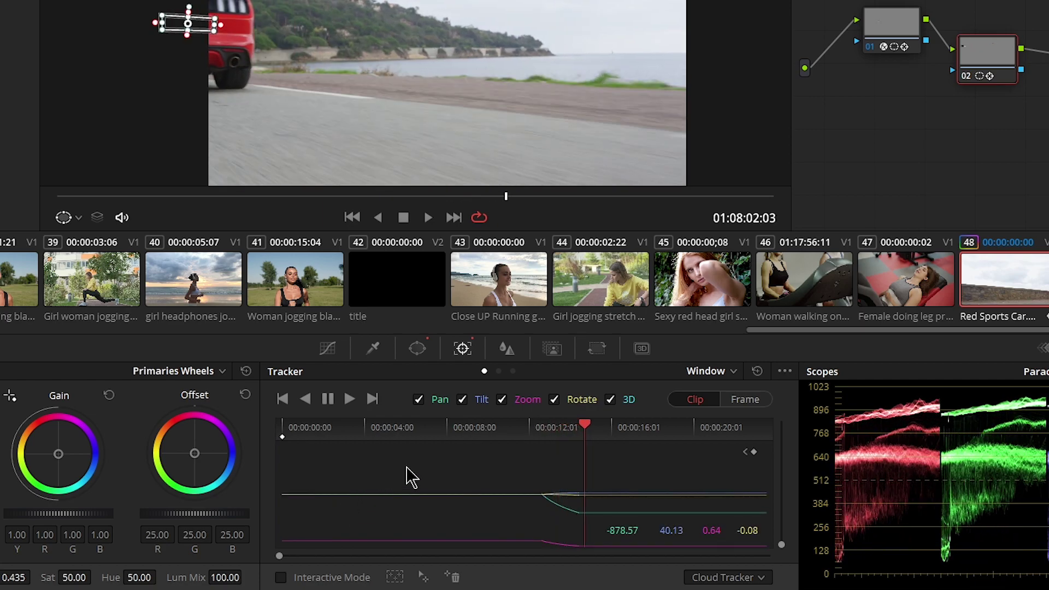
drag(589, 419, 543, 428)
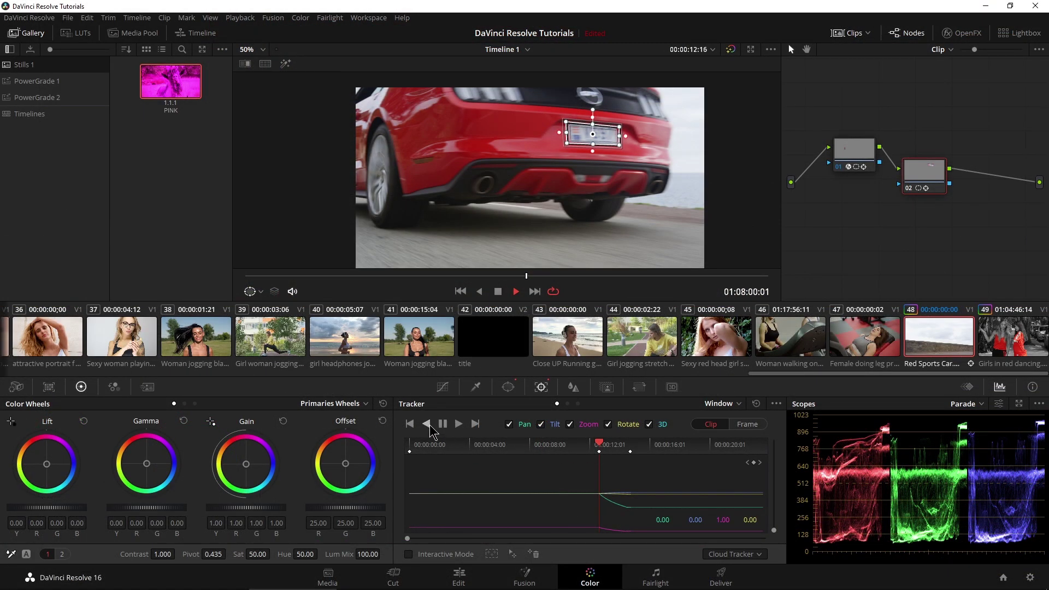
click(428, 426)
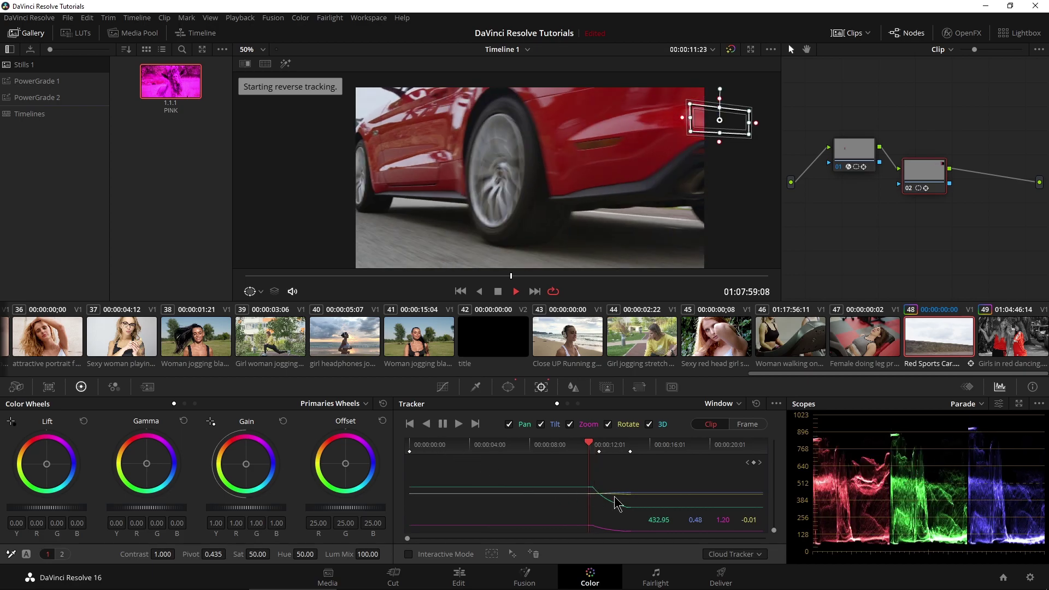
Apply the ResolveFX Box Blur to node 02 at 01:08:00:01, and hide the OpenFX settings.
drag(587, 444, 600, 443)
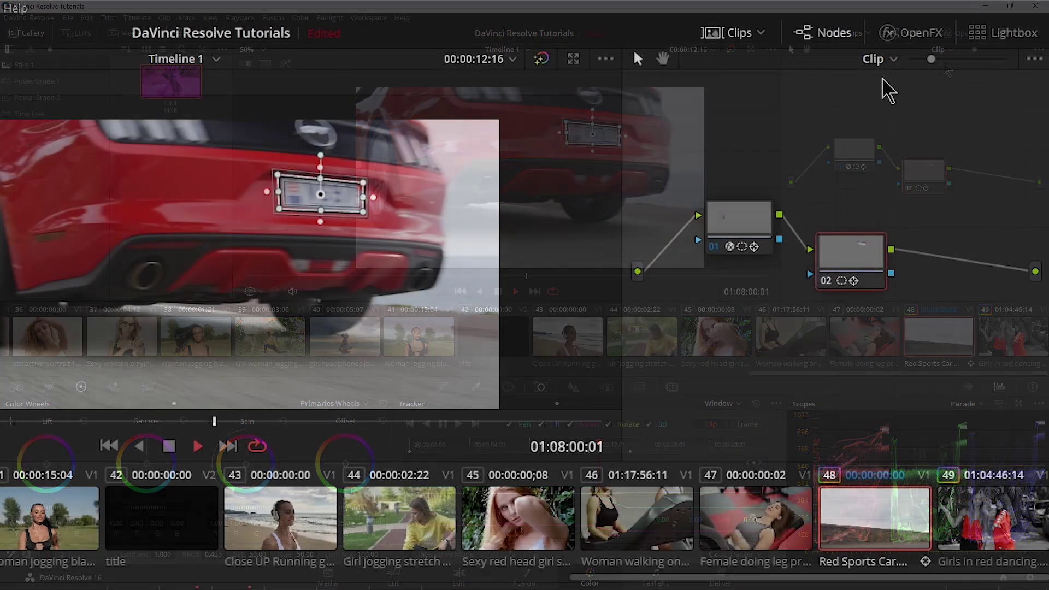
click(963, 32)
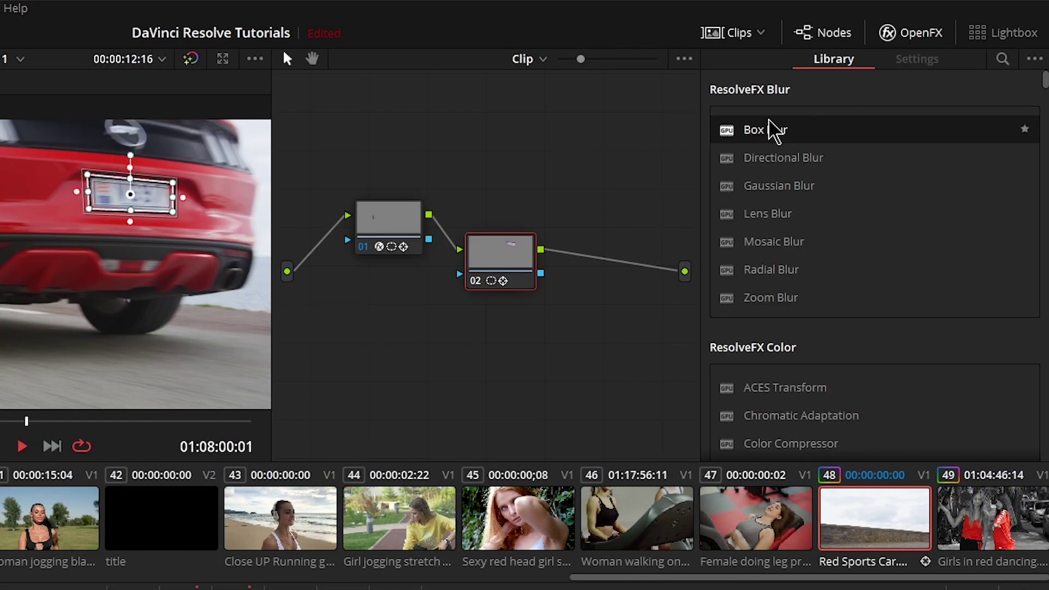
drag(501, 272, 506, 277)
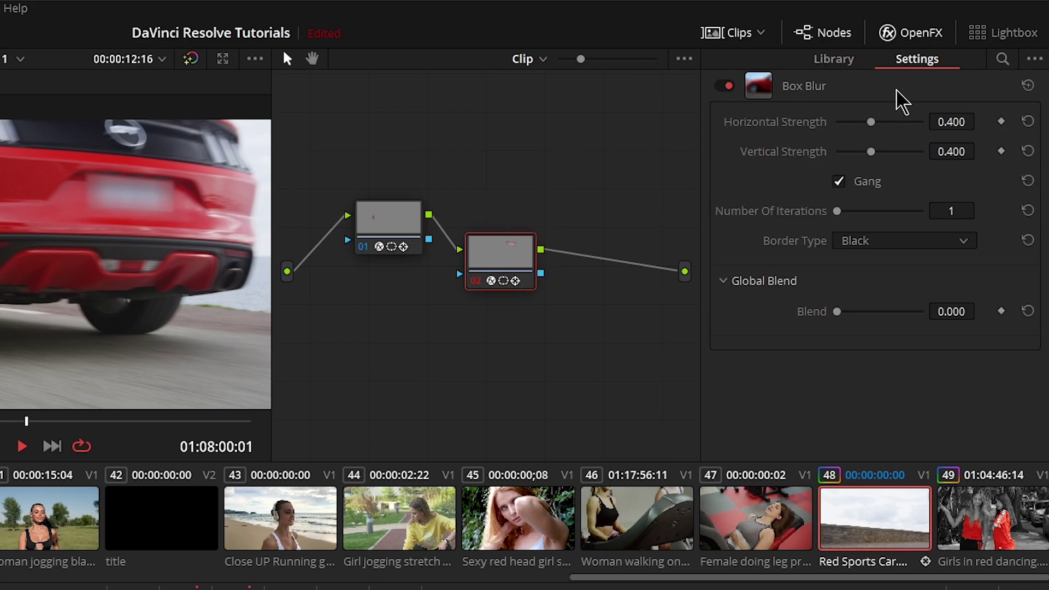
click(912, 33)
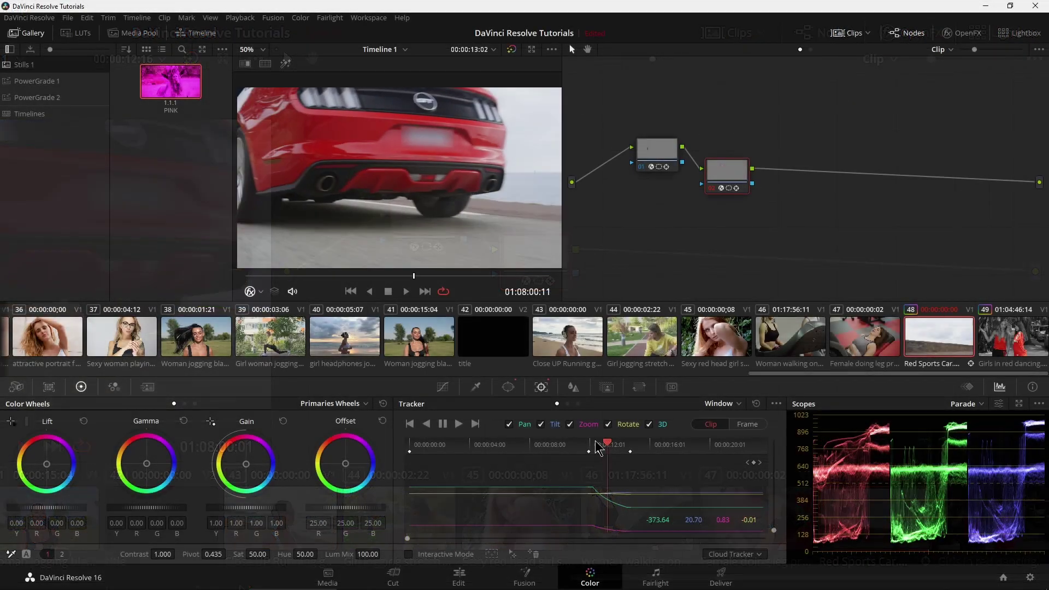
Play the rear plate section to check its blur, and inspect the plate close up at 01:08:01:03.
click(589, 442)
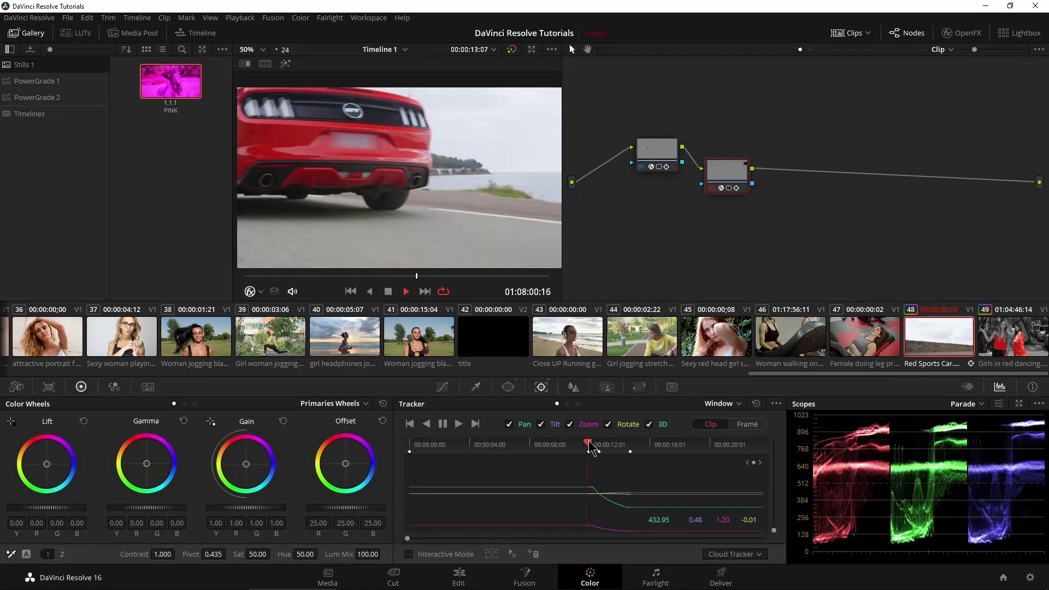
key(space)
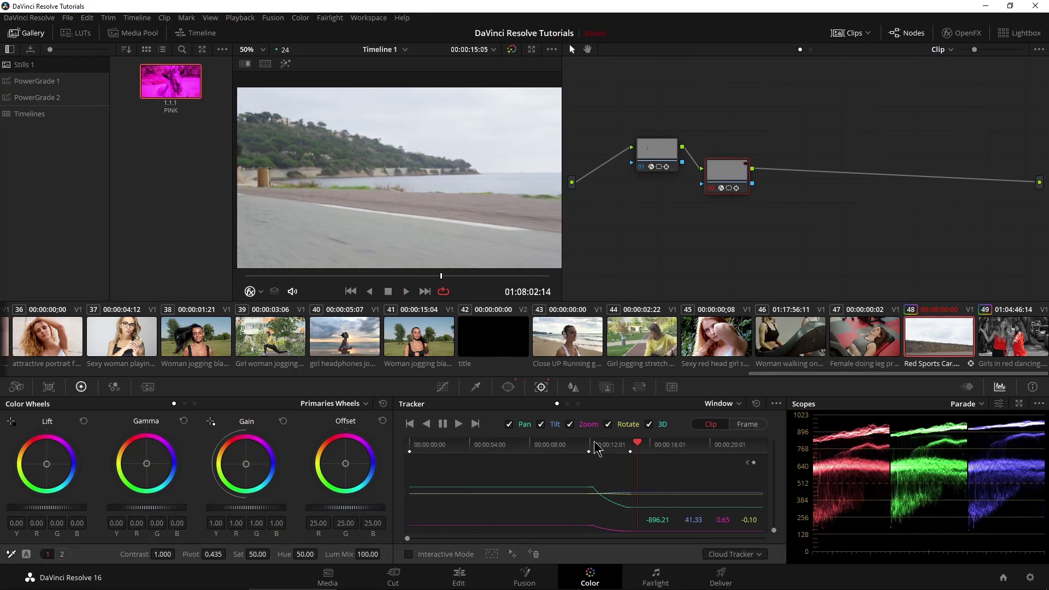
scroll(336, 221, up, 4)
drag(395, 211, 595, 212)
scroll(369, 197, up, 5)
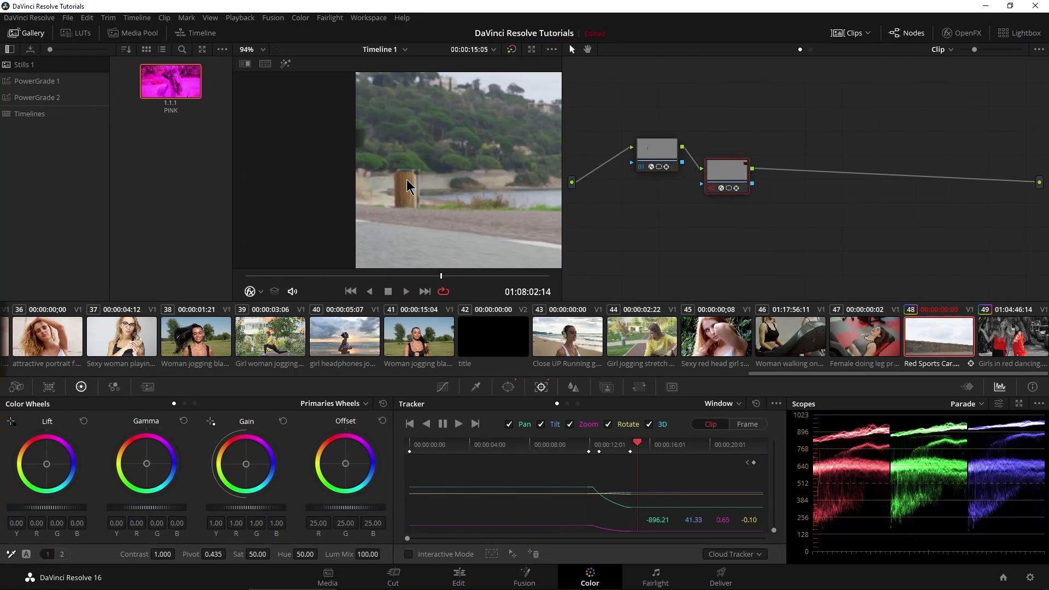
scroll(369, 197, down, 2)
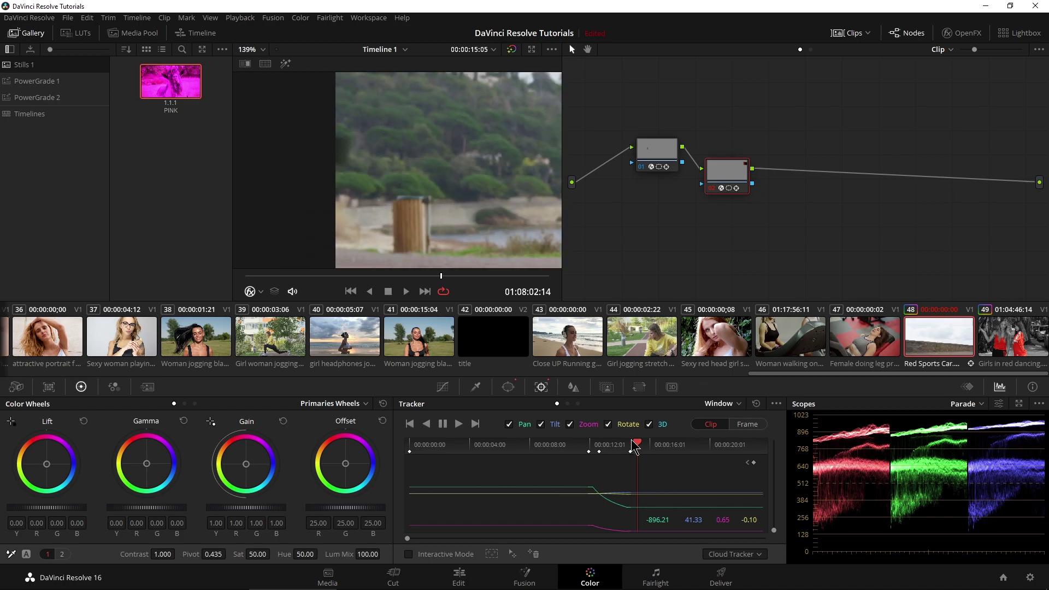
drag(636, 441, 615, 440)
drag(548, 205, 480, 208)
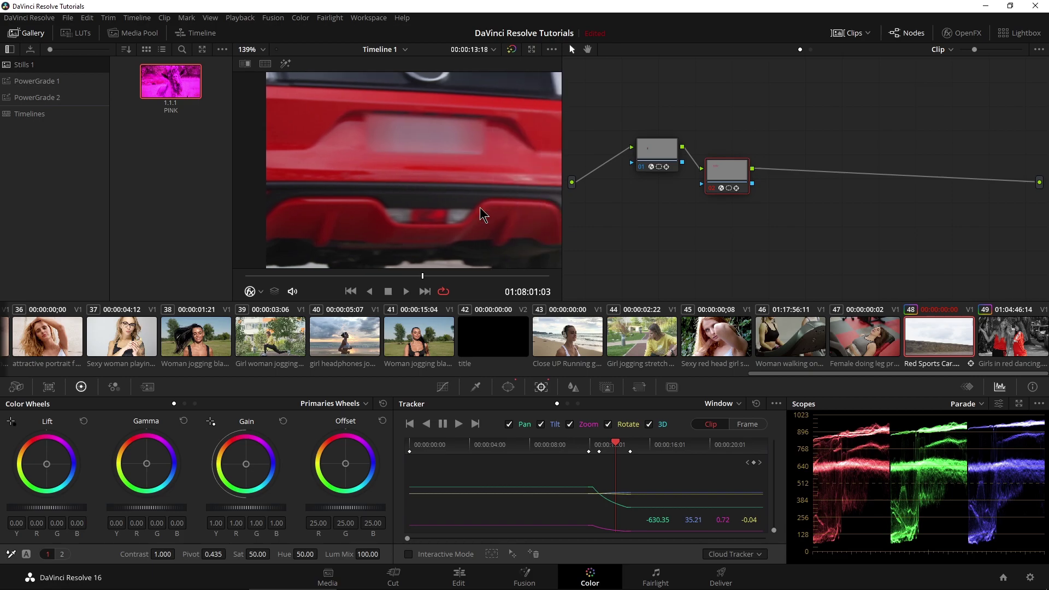
Enlarge the viewer to fill the Color page, and bring the whole frame back into view near its centre.
key(alt+f)
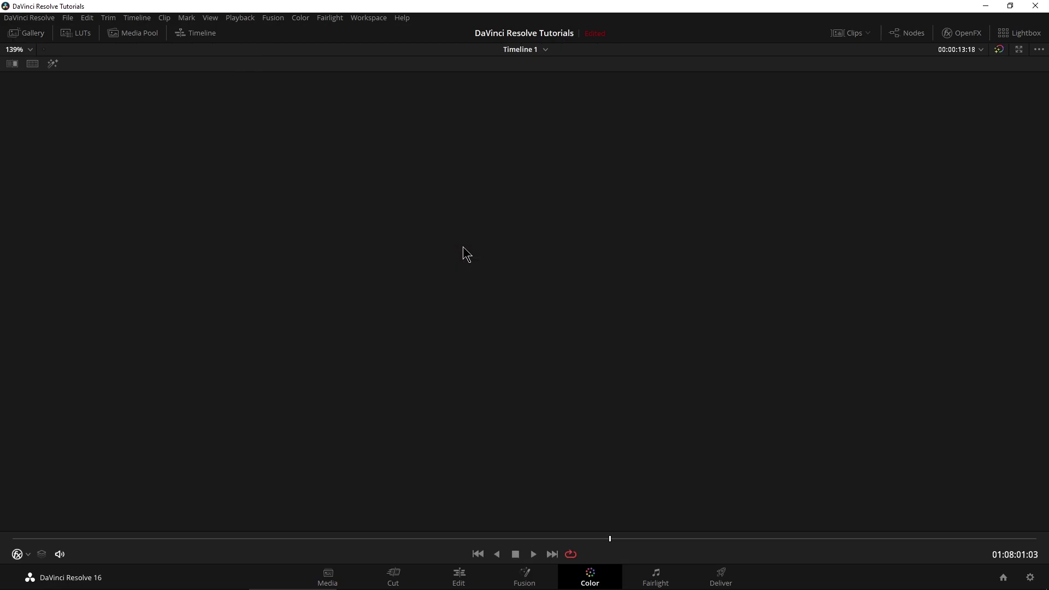
scroll(464, 278, down, 6)
drag(901, 390, 537, 283)
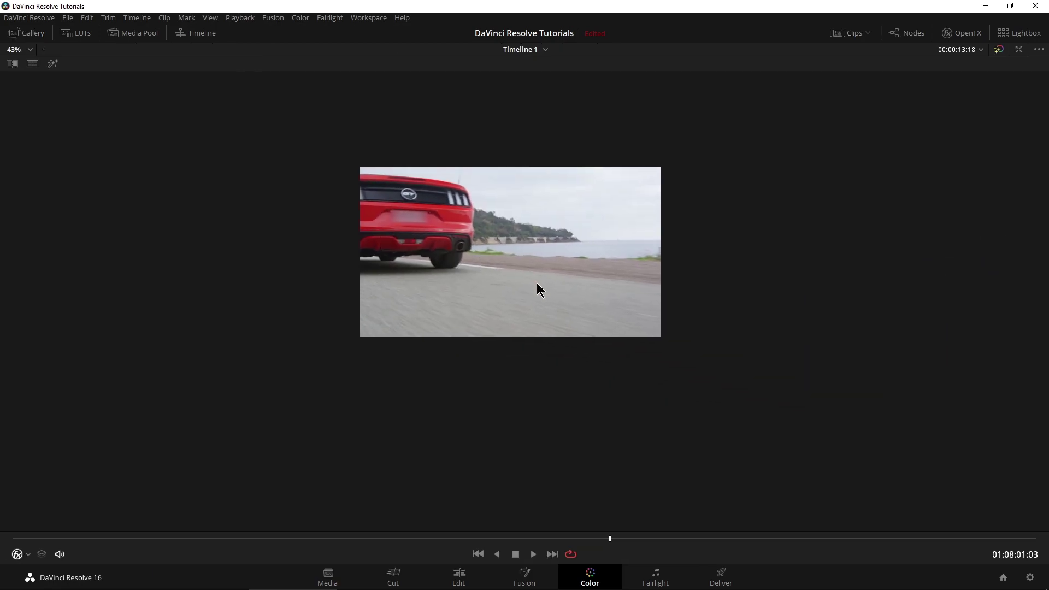
Keyframe the Box Blur's Global Blend at 1.000 on frame 00:00:12:04 and at 0.000 on frame 00:00:12:06.
scroll(488, 316, up, 10)
drag(456, 255, 426, 381)
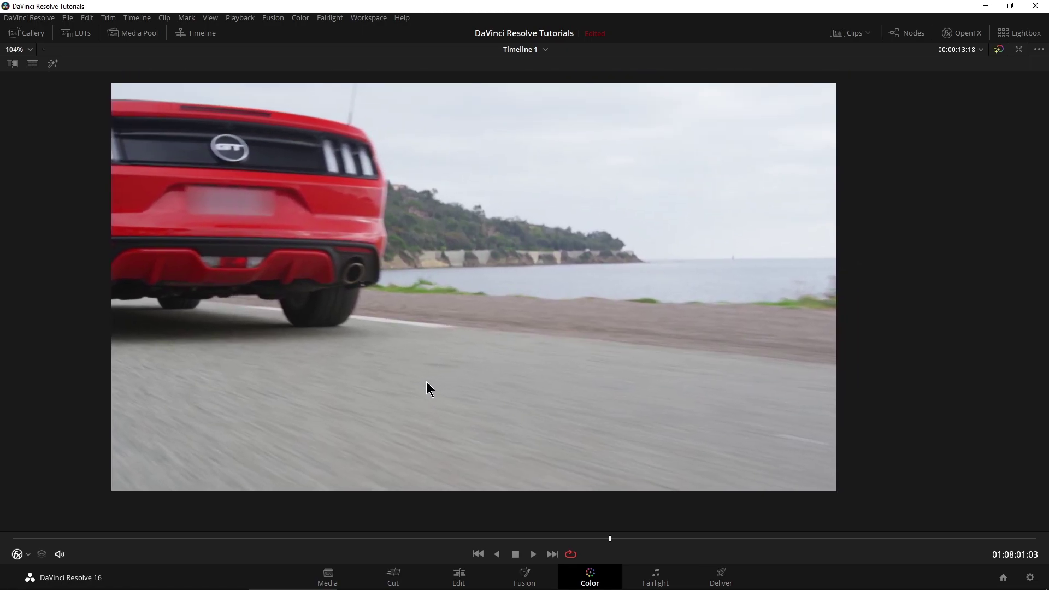
click(966, 35)
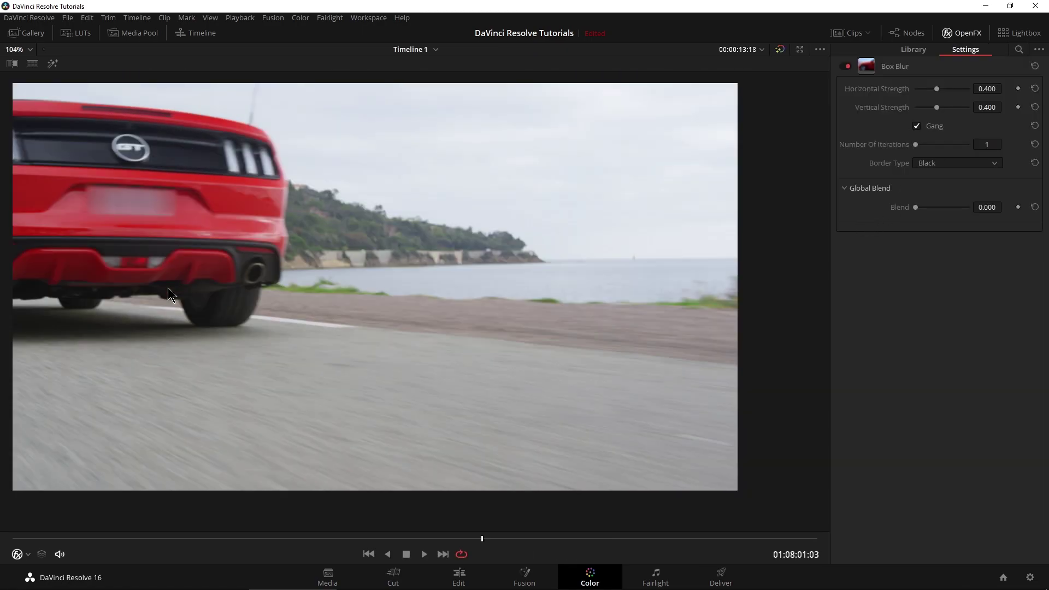
drag(172, 257, 242, 259)
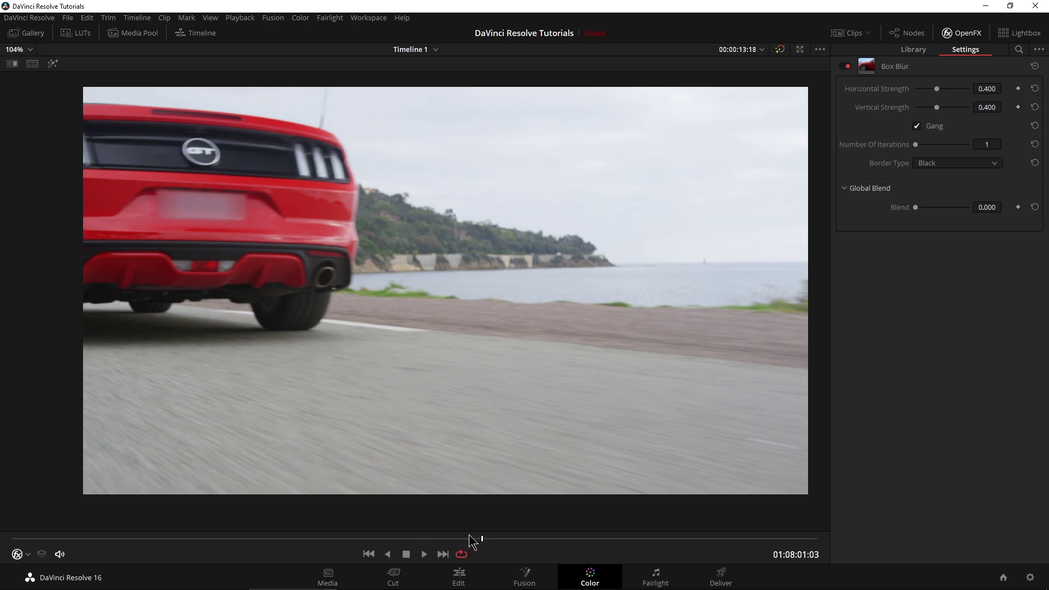
drag(479, 538, 430, 537)
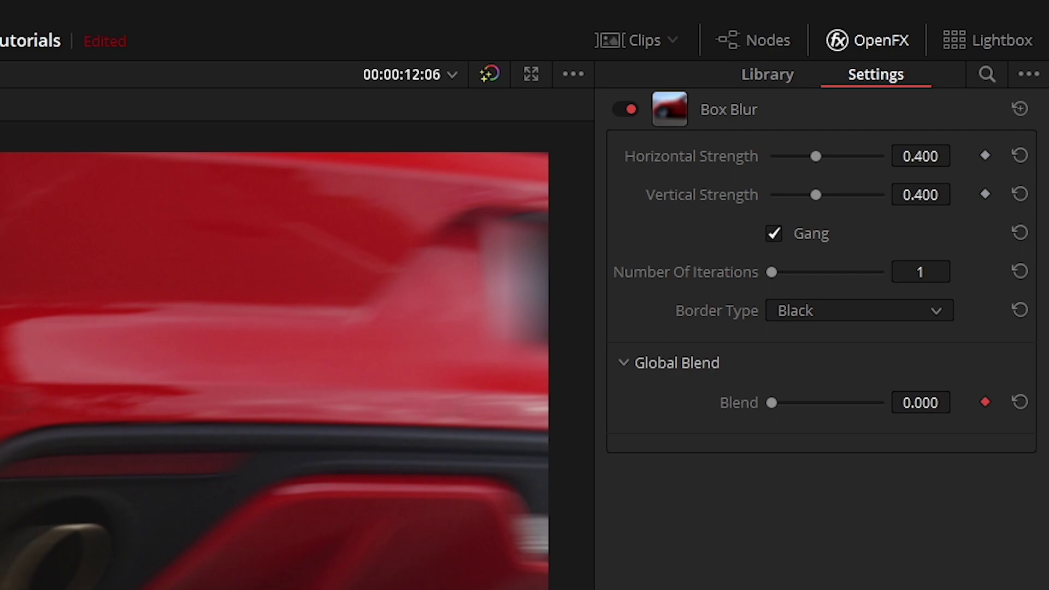
key(Left)
key(Left)
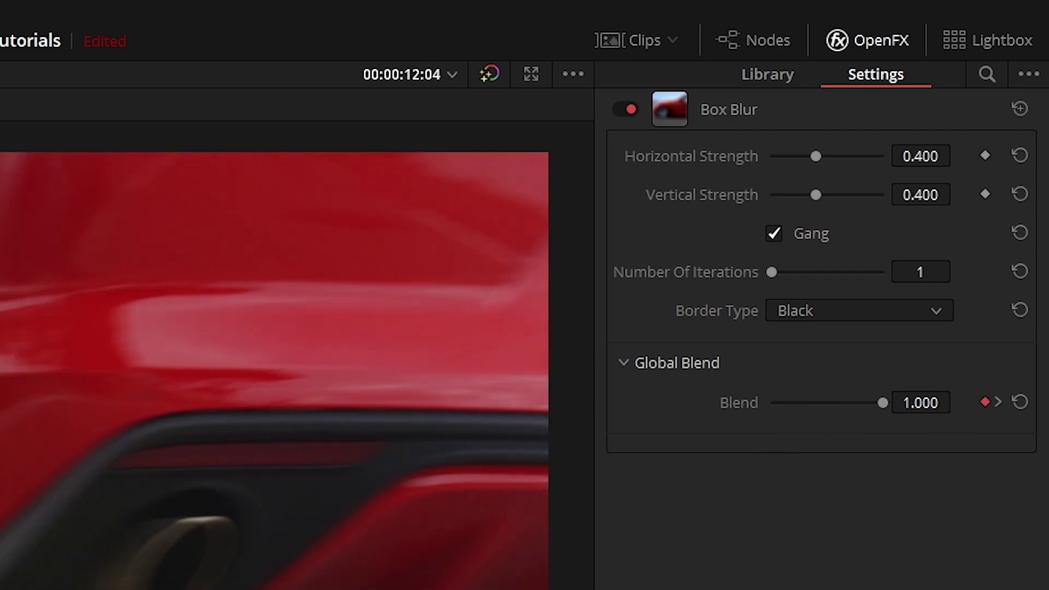
key(j)
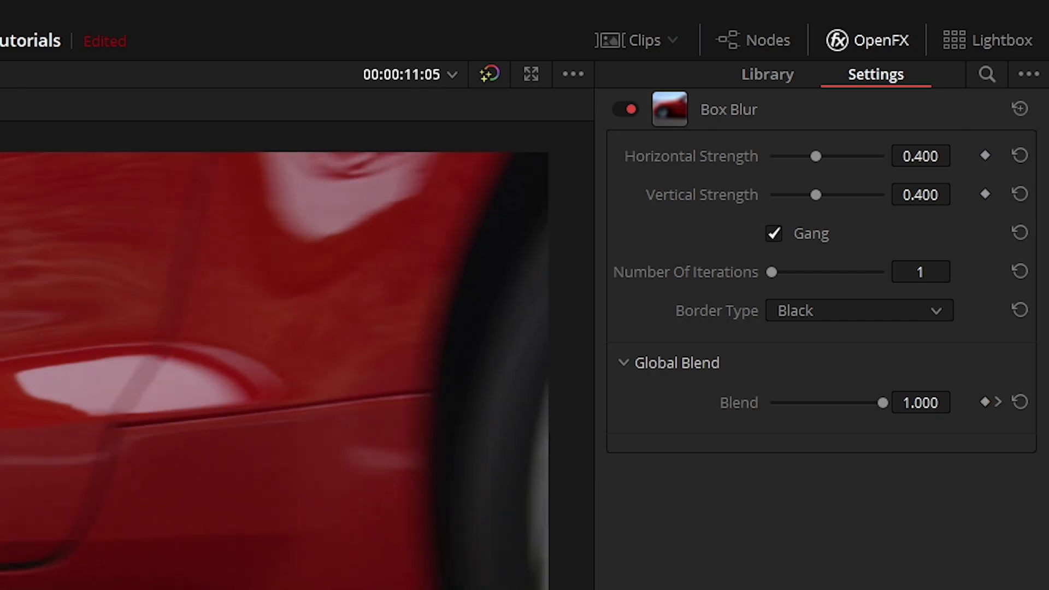
key(l)
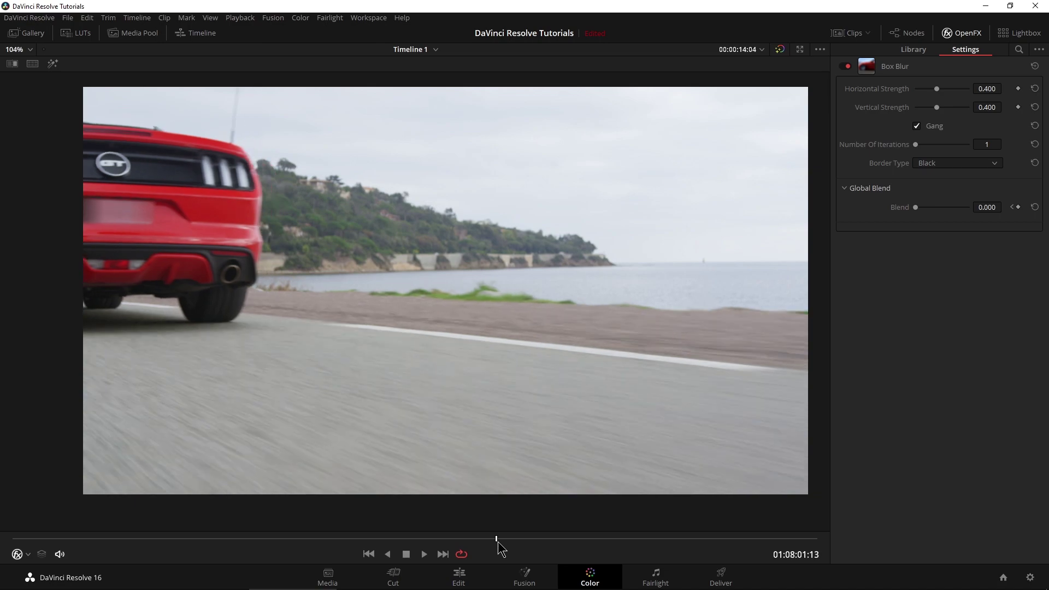
Keyframe the Box Blur's Global Blend at 0.000 on frame 00:00:14:12 and at 1.000 on frame 00:00:14:14.
drag(504, 543, 508, 543)
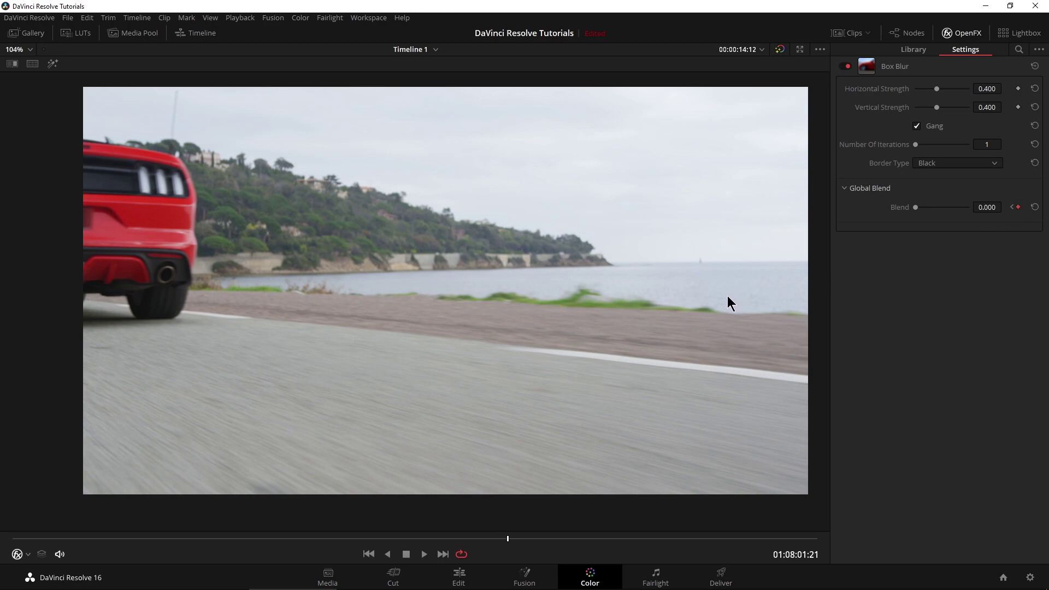
key(Right)
key(Right)
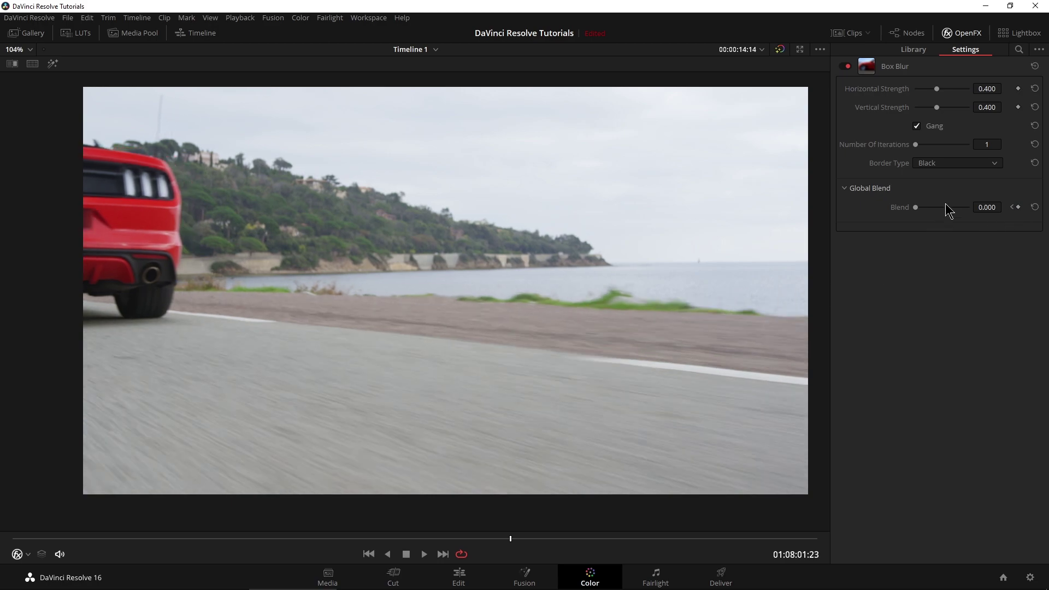
drag(918, 209, 1004, 214)
Play the clip from an earlier point until the car has left the frame to check the plate blur and its blend keyframes.
drag(503, 541, 113, 510)
key(space)
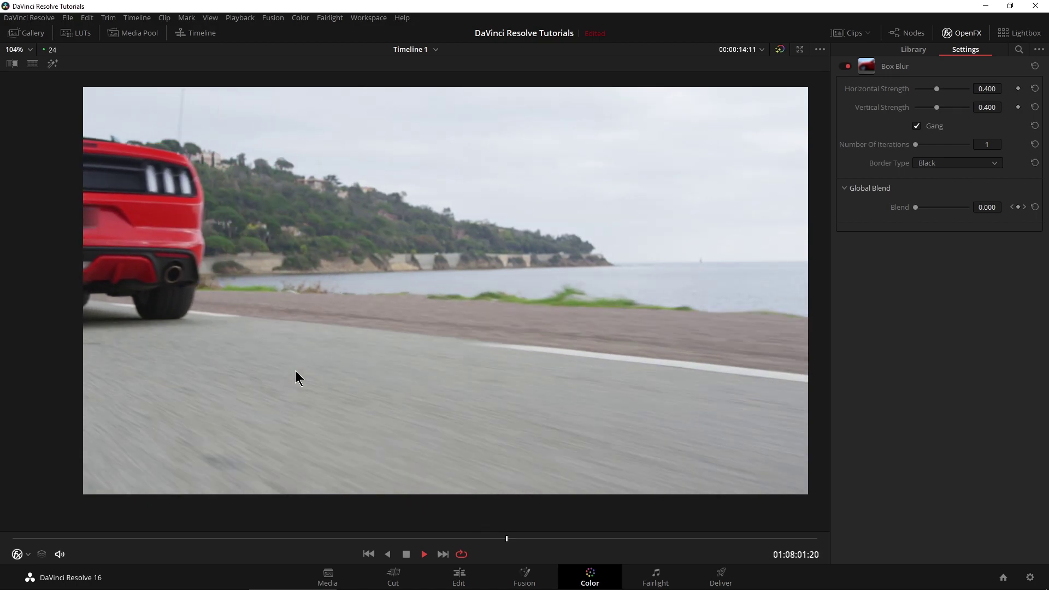
key(space)
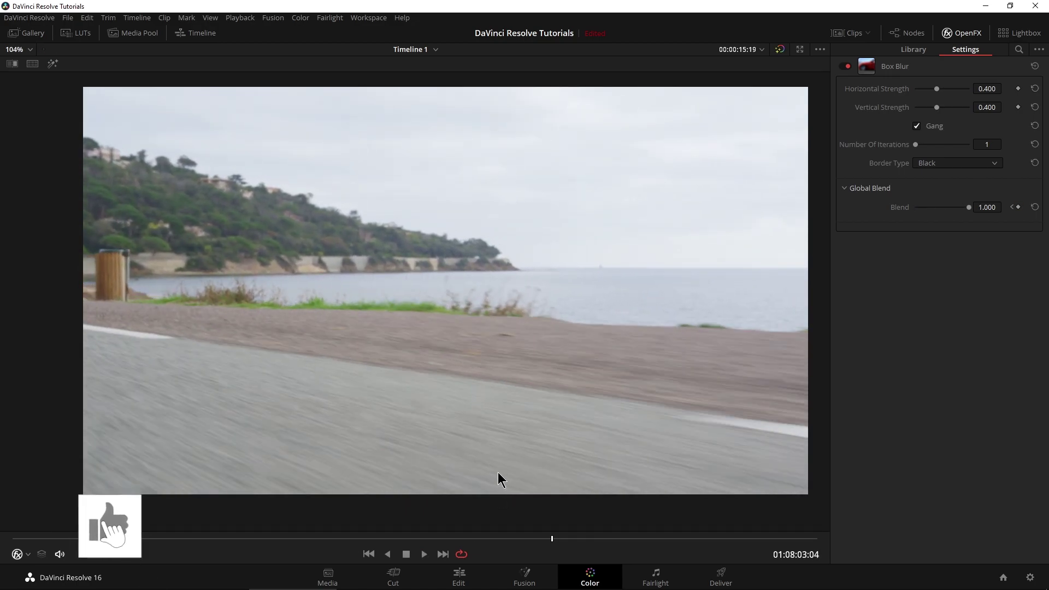
Restore the full Color page layout without the OpenFX settings, and widen the viewer to show the whole frame at 01:07:53:08.
key(shift+f)
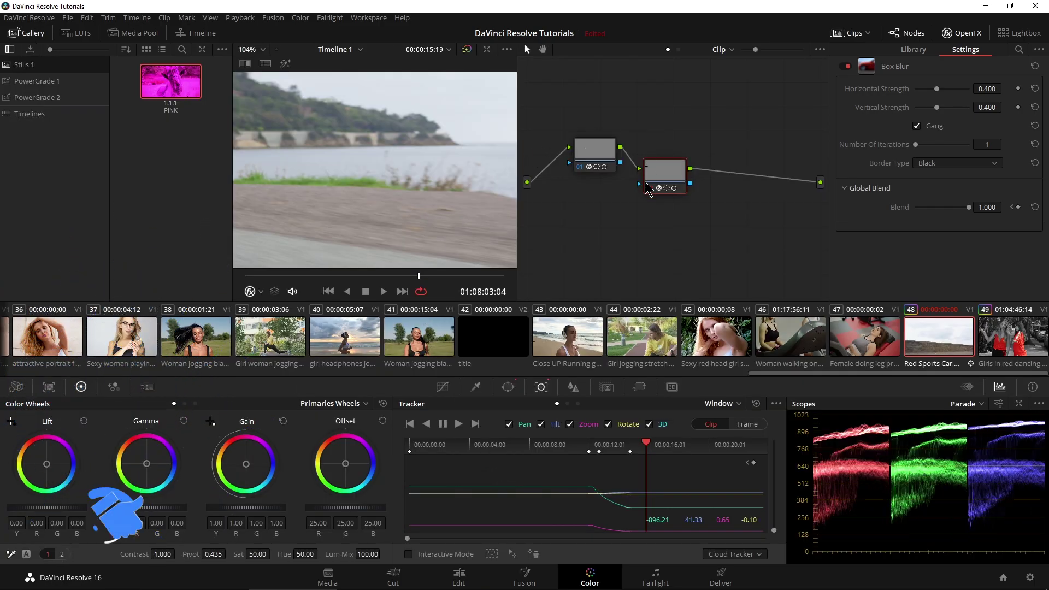
click(974, 33)
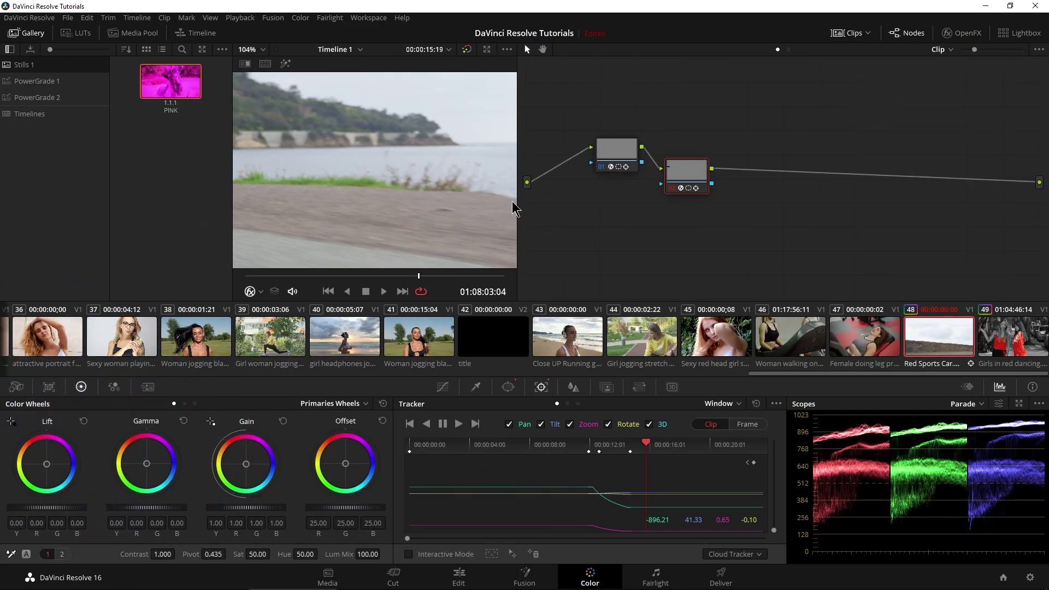
drag(521, 203, 739, 203)
drag(492, 277, 367, 278)
scroll(405, 212, down, 6)
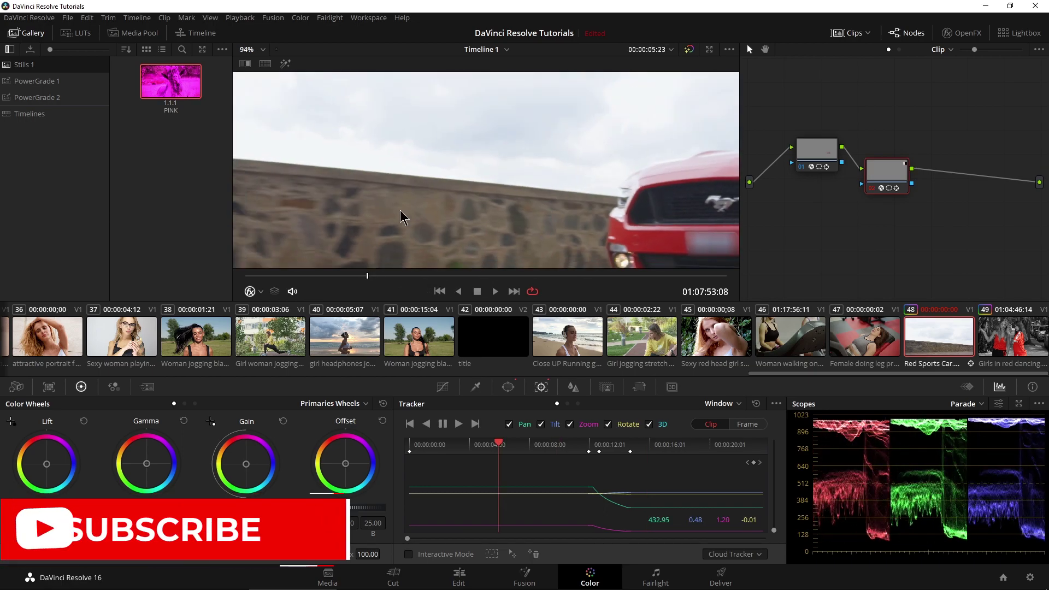
Switch to the Edit page and move the playhead to 01:07:49:23 near the start of the Red Sports Car clip.
click(459, 579)
drag(606, 327, 589, 328)
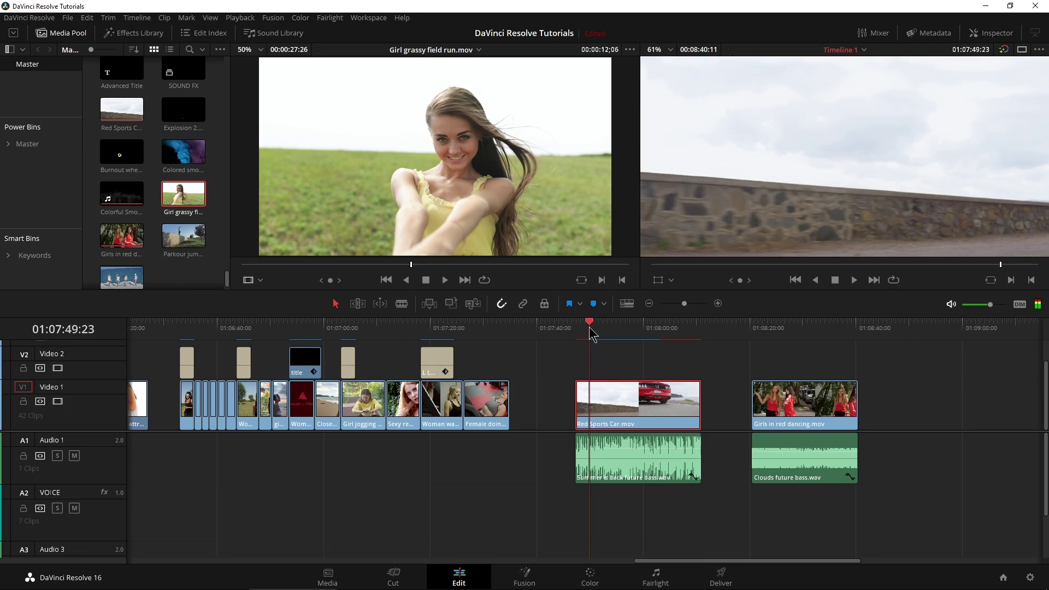